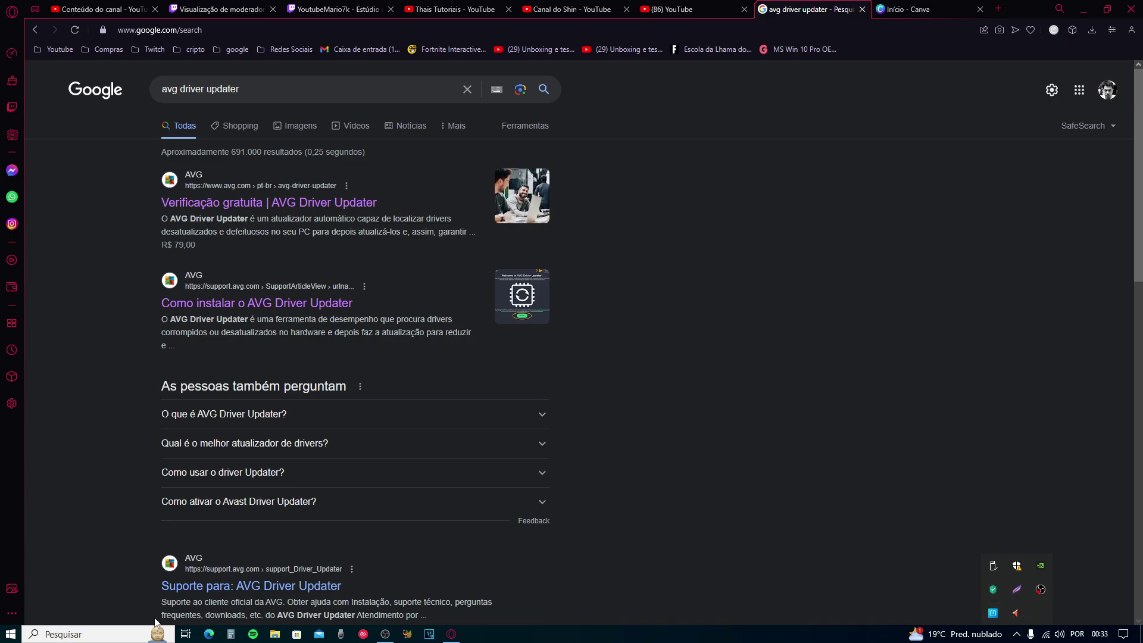
Step: Check the Control Panel's Hardware e Sons category for the Realtek audio manager, closing it and minimizing the browser when done
{"action": "left_click", "coordinate": [77, 635]}
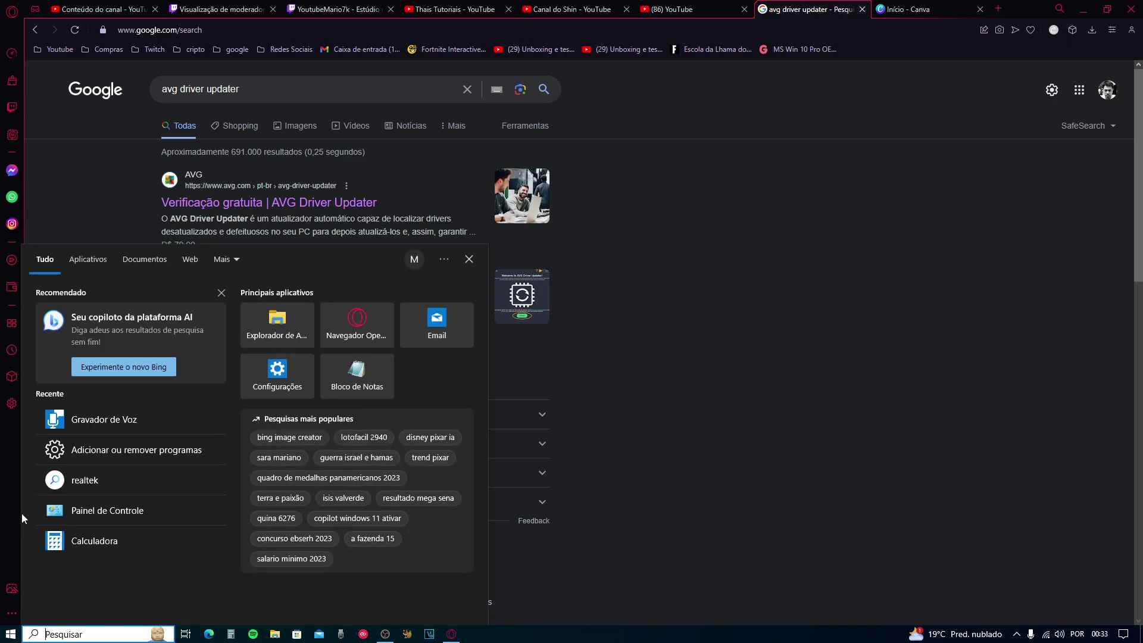
{"action": "left_click", "coordinate": [120, 512]}
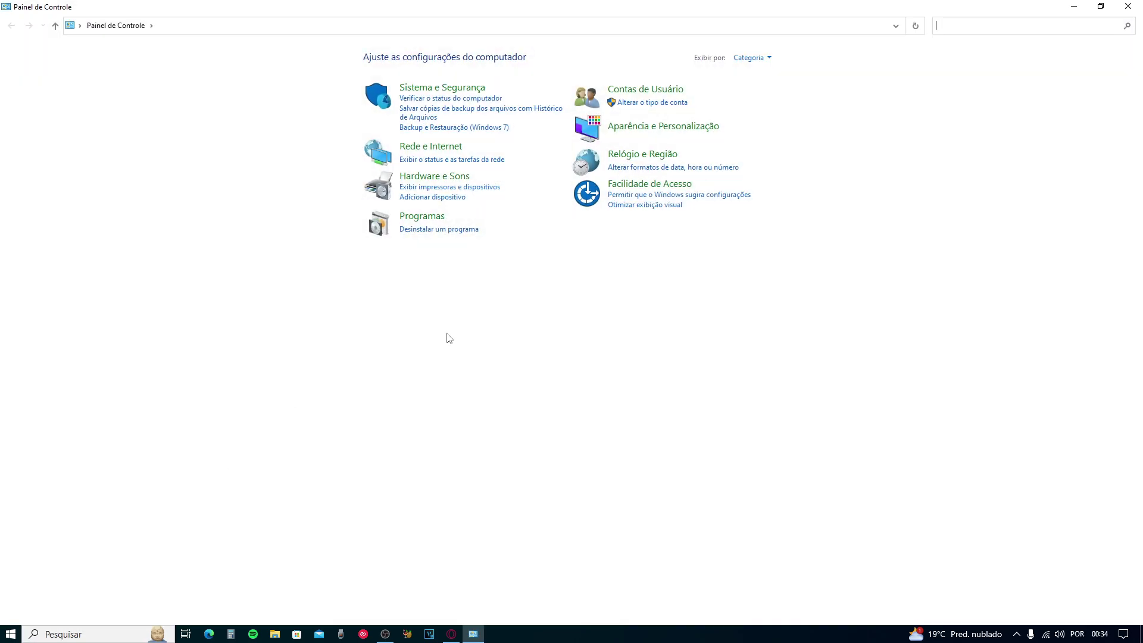
{"action": "left_click", "coordinate": [434, 177]}
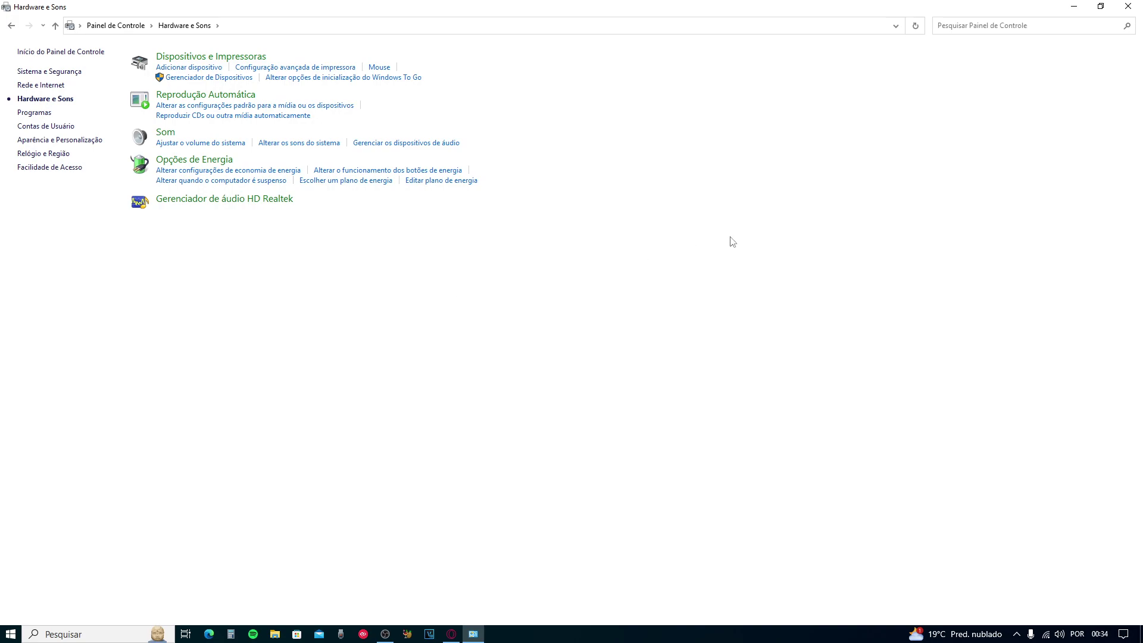
{"action": "left_click", "coordinate": [1127, 9]}
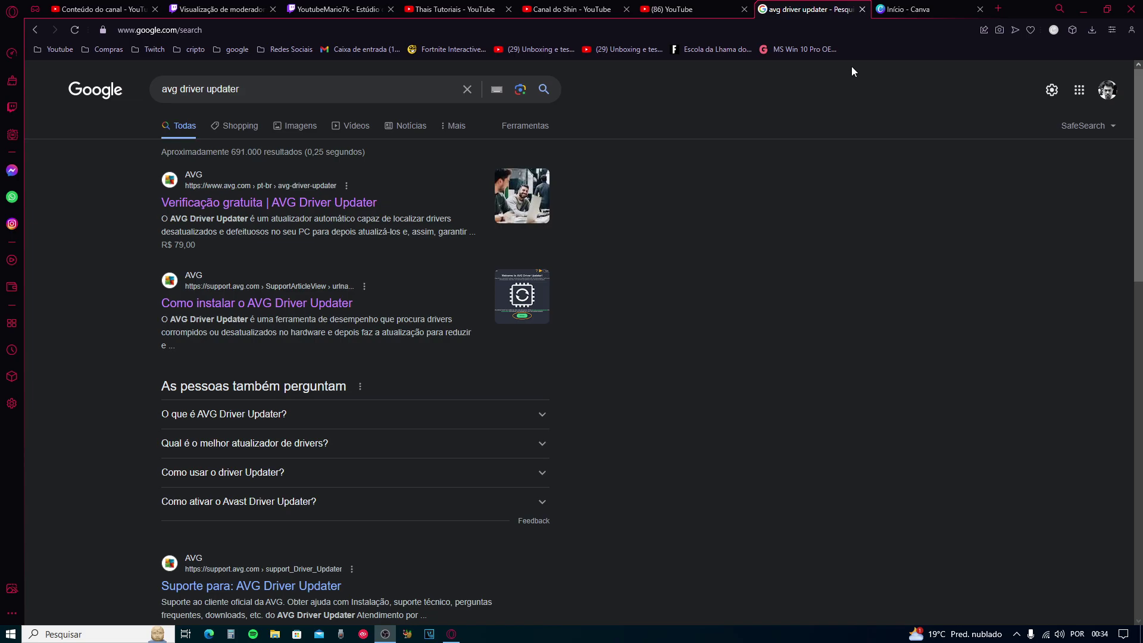
{"action": "left_click", "coordinate": [1084, 9]}
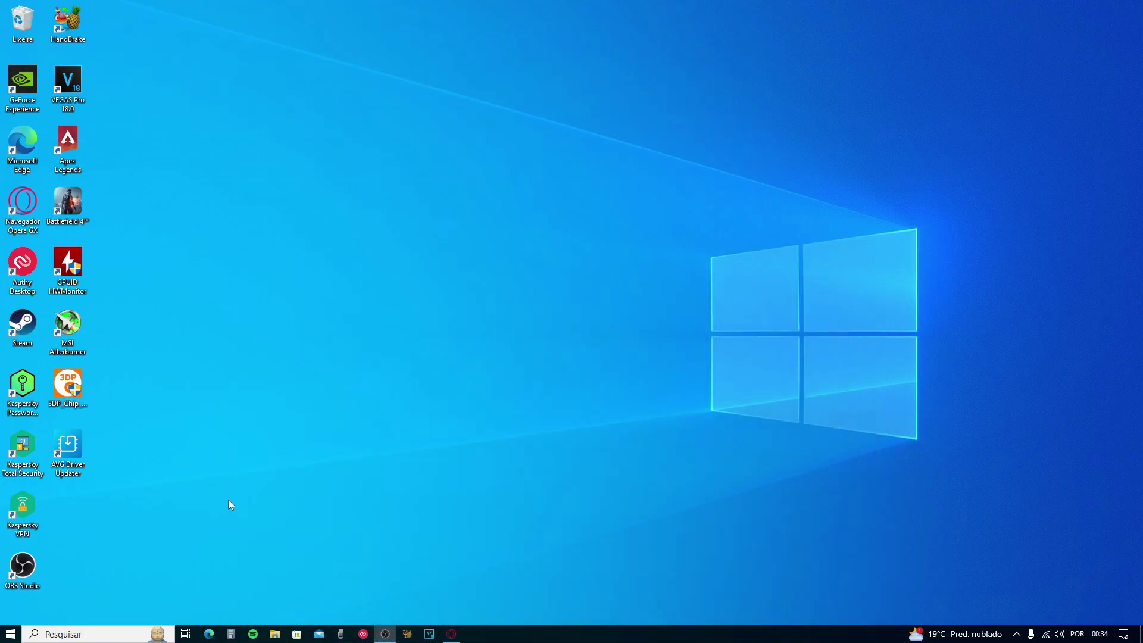
Step: Search Windows for "atual" and open the Verificar se há atualizações settings
{"action": "left_click", "coordinate": [11, 634]}
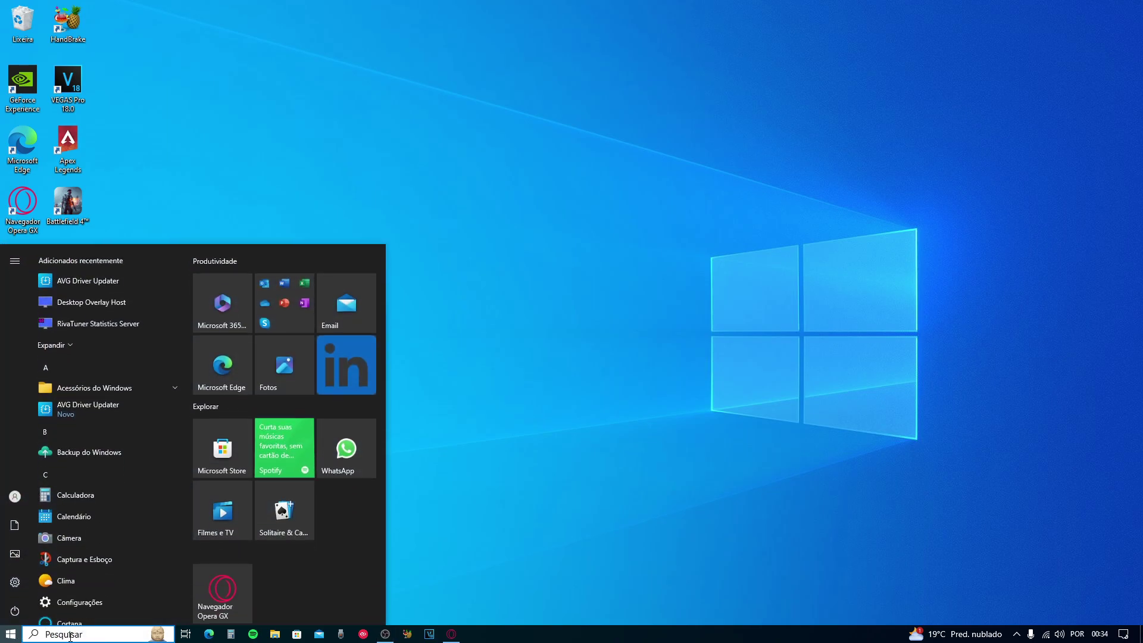
{"action": "left_click", "coordinate": [69, 635]}
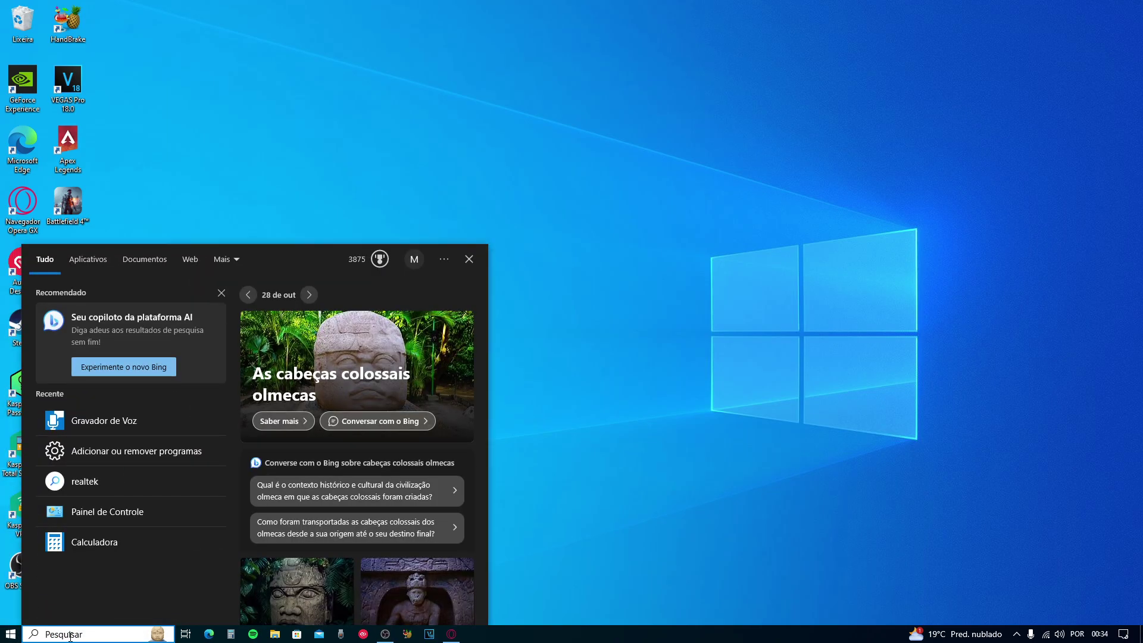
{"action": "type", "text": "atu"}
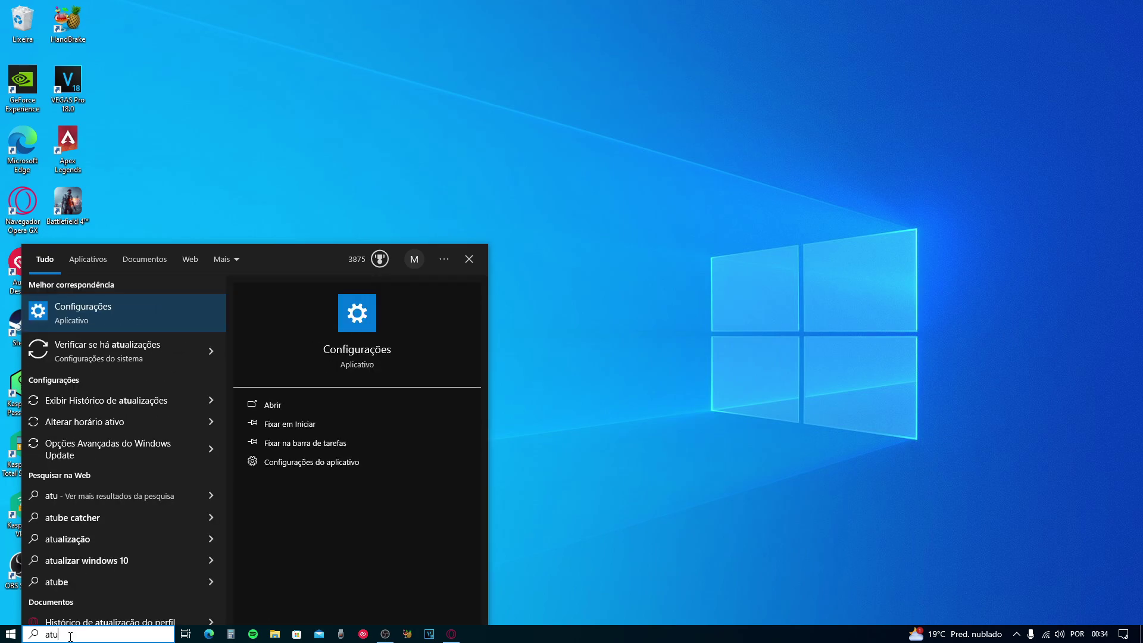
{"action": "type", "text": "al"}
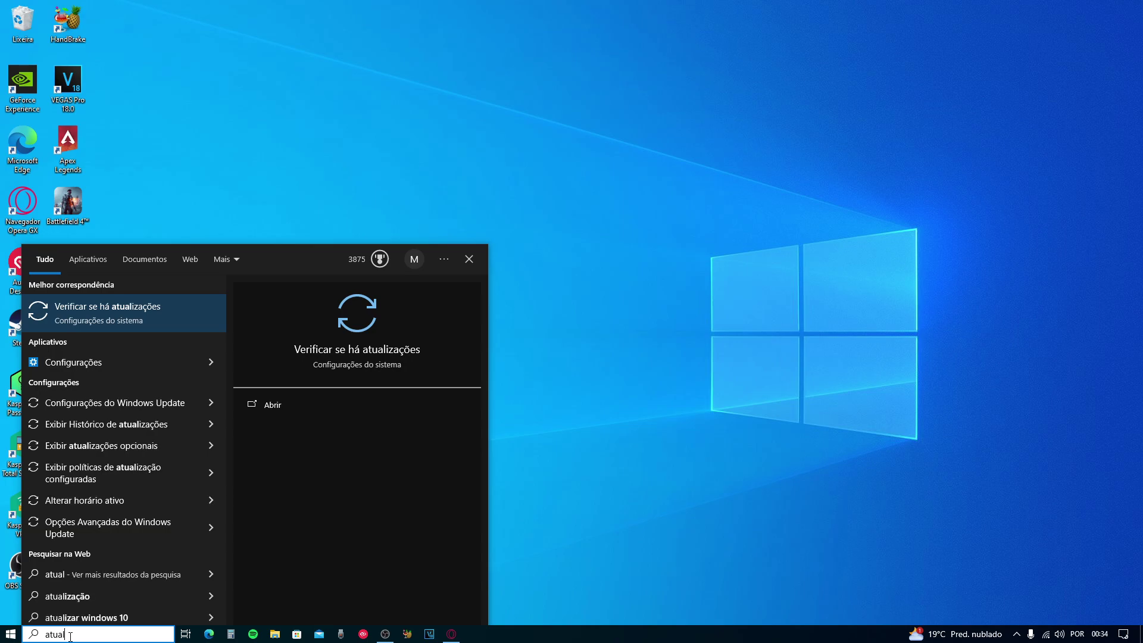
{"action": "left_click", "coordinate": [105, 305]}
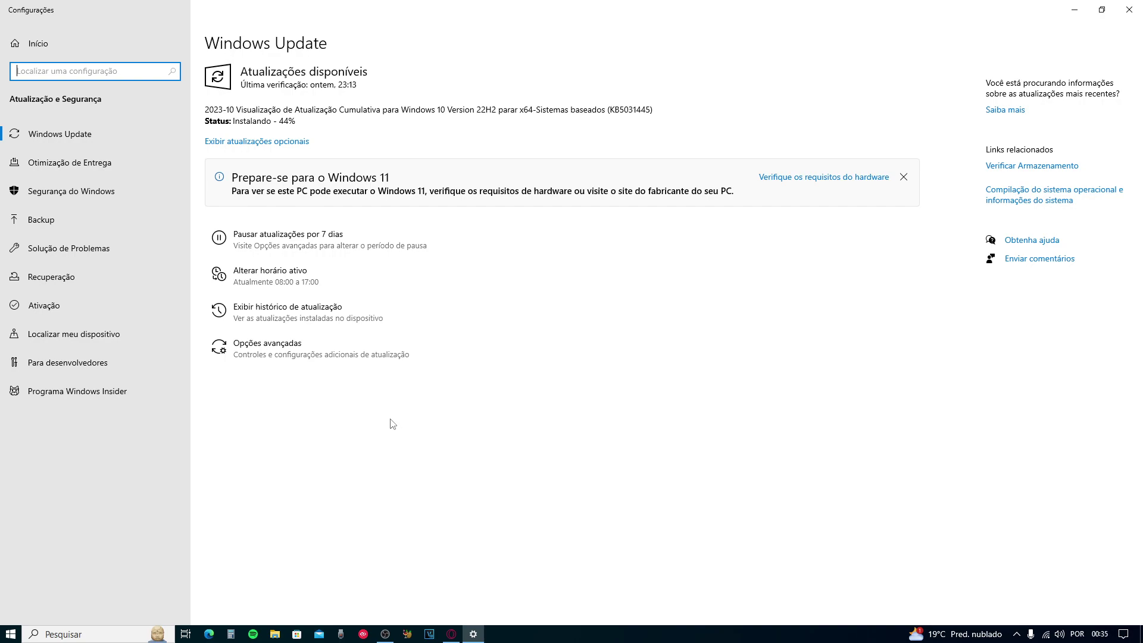
Step: Review the optional driver updates in Windows Update and close the settings window
{"action": "left_click", "coordinate": [284, 147]}
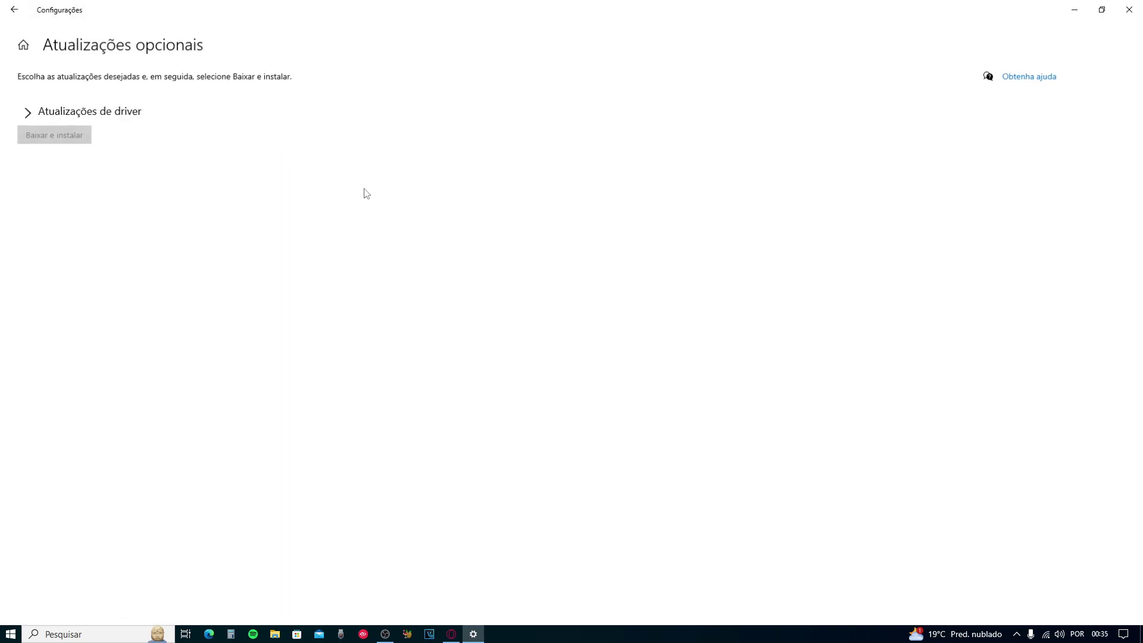
{"action": "left_click", "coordinate": [27, 113]}
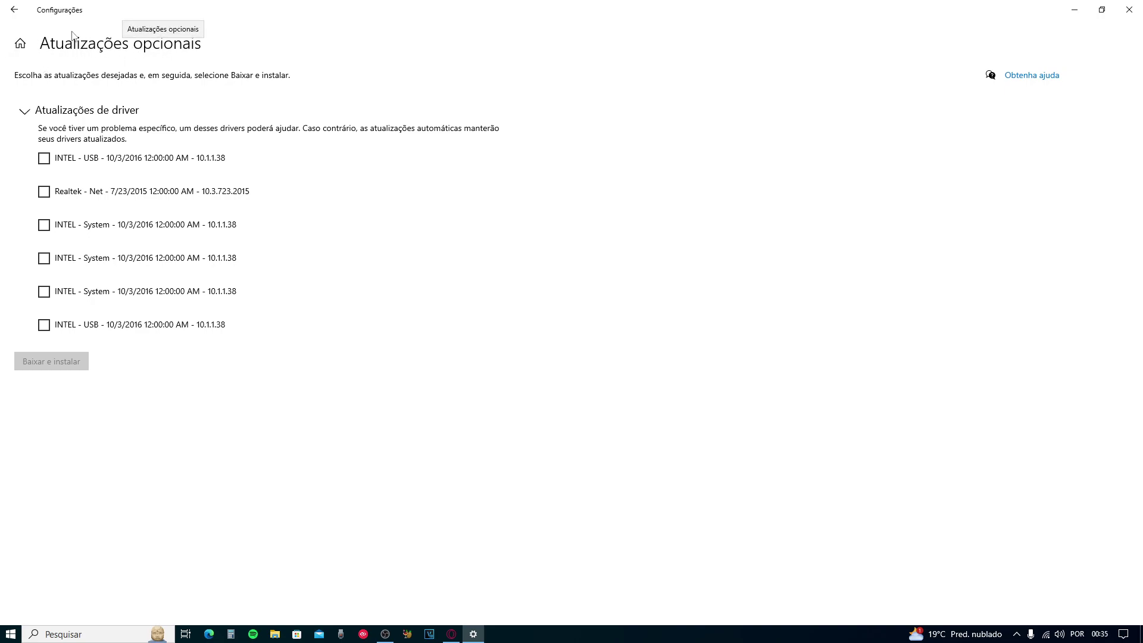
{"action": "left_click", "coordinate": [15, 10]}
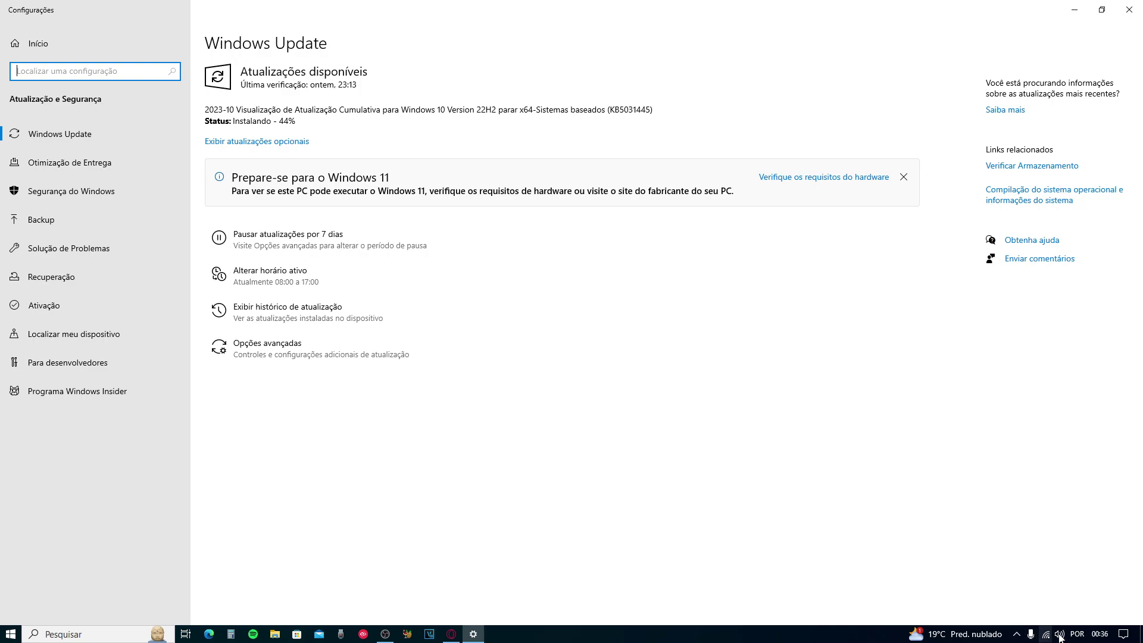
{"action": "left_click", "coordinate": [1122, 8]}
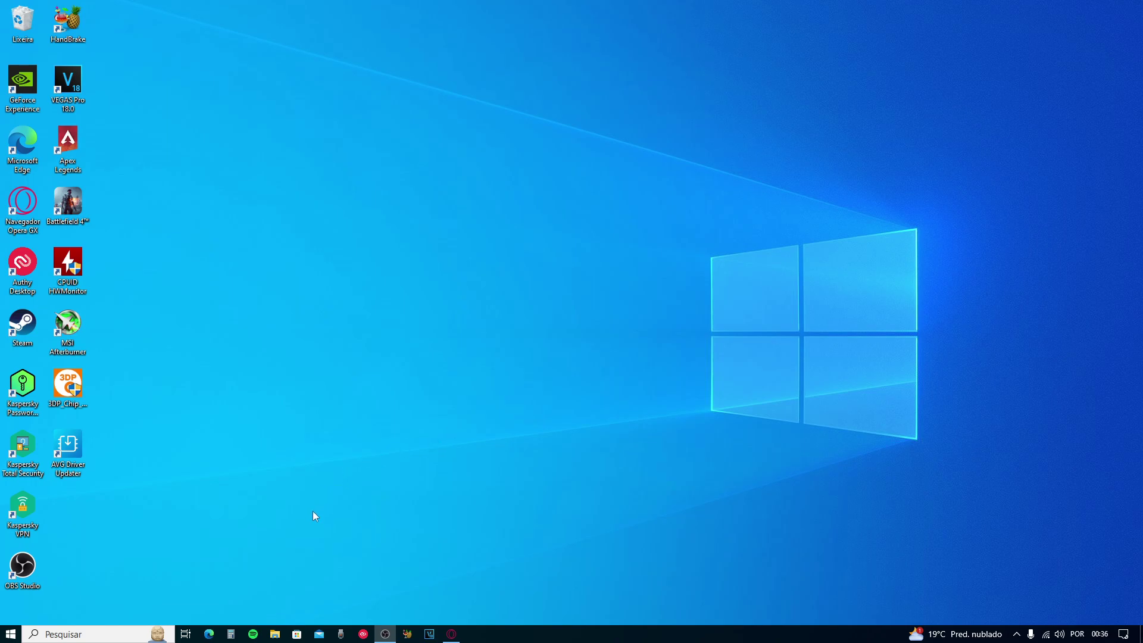
Step: Browse to the Realtek\Audio\HDA folder inside Arquivos de Programas on Disco Local (C:)
{"action": "left_click", "coordinate": [274, 635]}
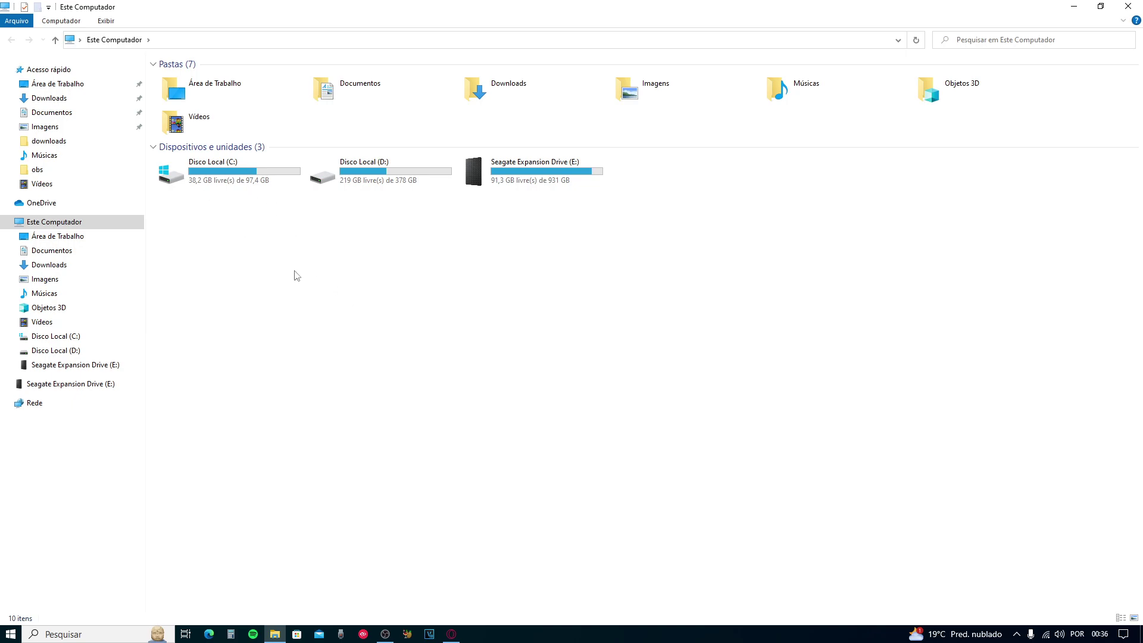
{"action": "double_click", "coordinate": [234, 185]}
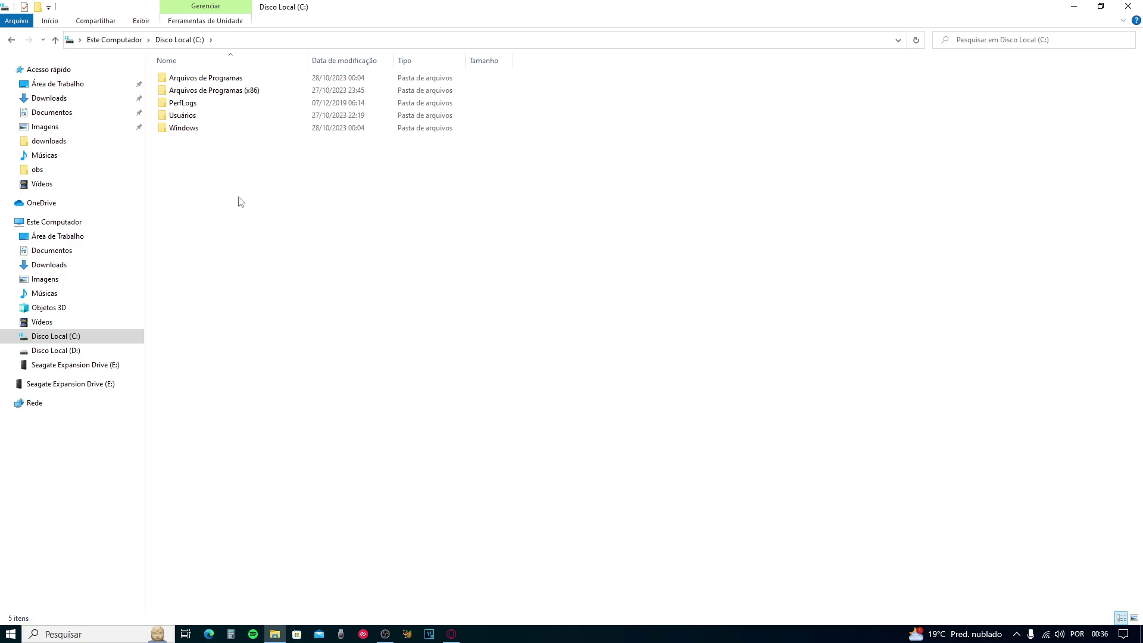
{"action": "double_click", "coordinate": [205, 82]}
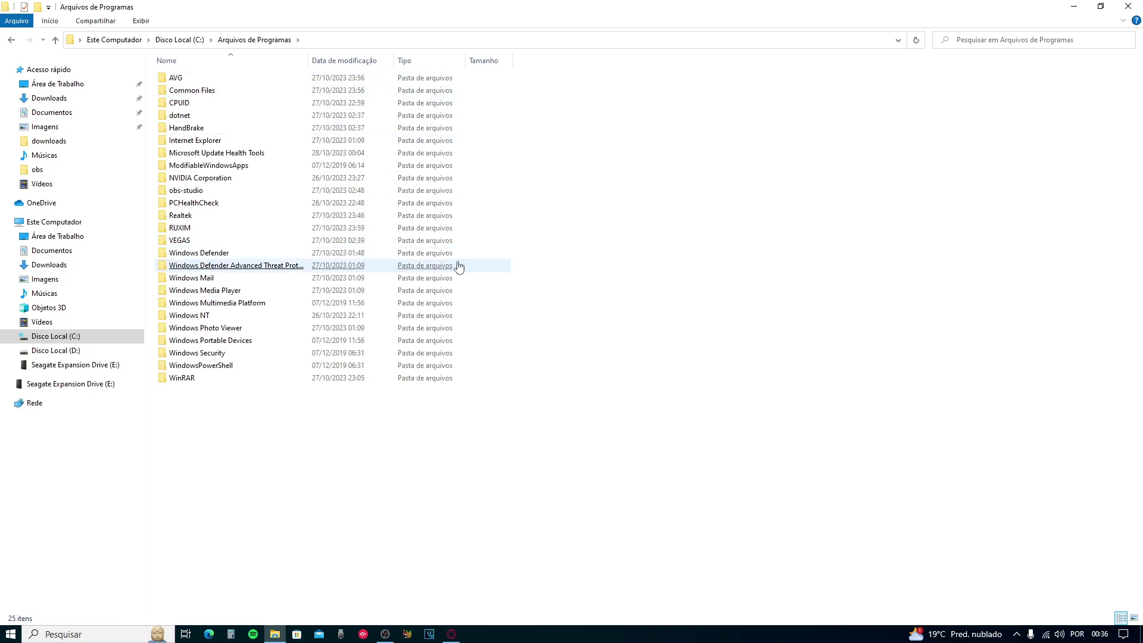
{"action": "double_click", "coordinate": [181, 216]}
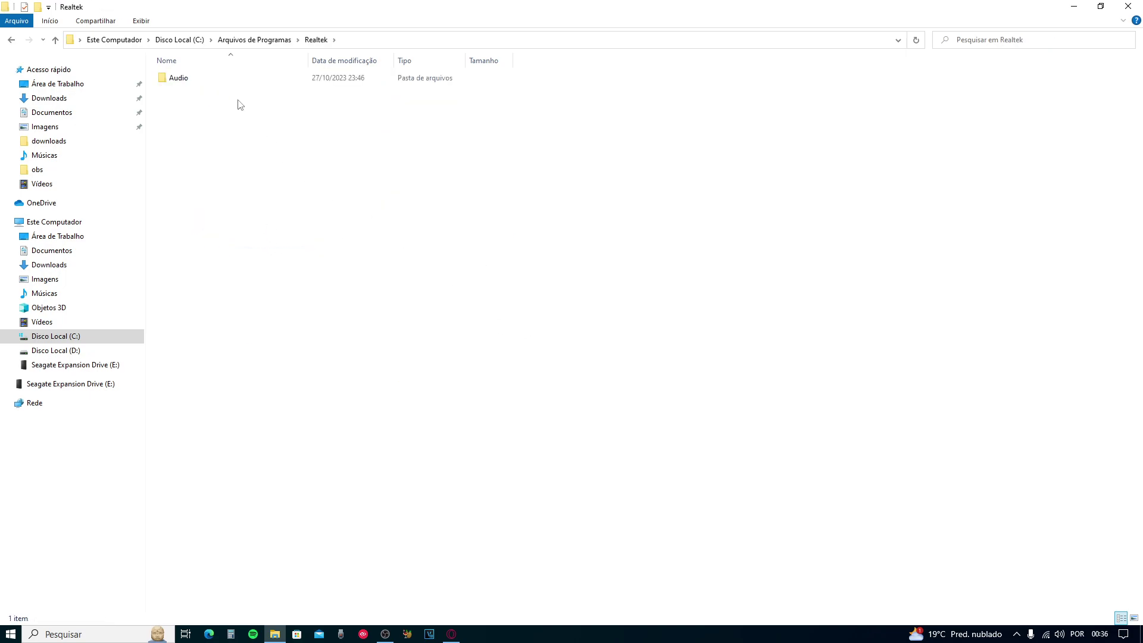
{"action": "double_click", "coordinate": [183, 81]}
{"action": "double_click", "coordinate": [181, 82]}
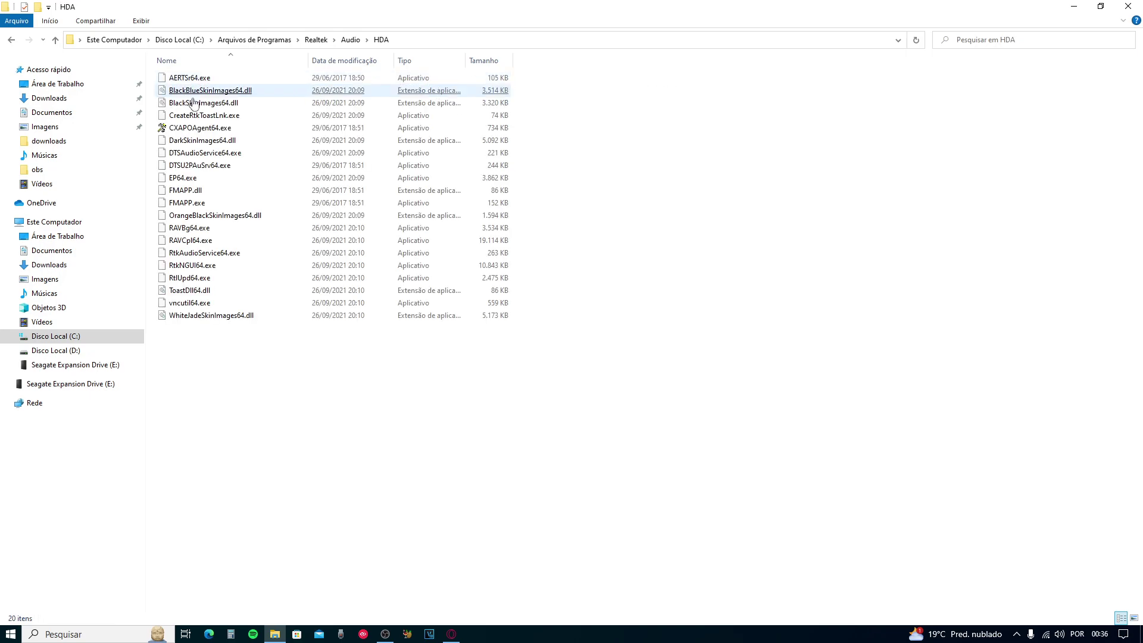
Step: Show the Executar como administrador option for RAVBg64.exe and RAVCpl64.exe without running either file
{"action": "left_click", "coordinate": [191, 232]}
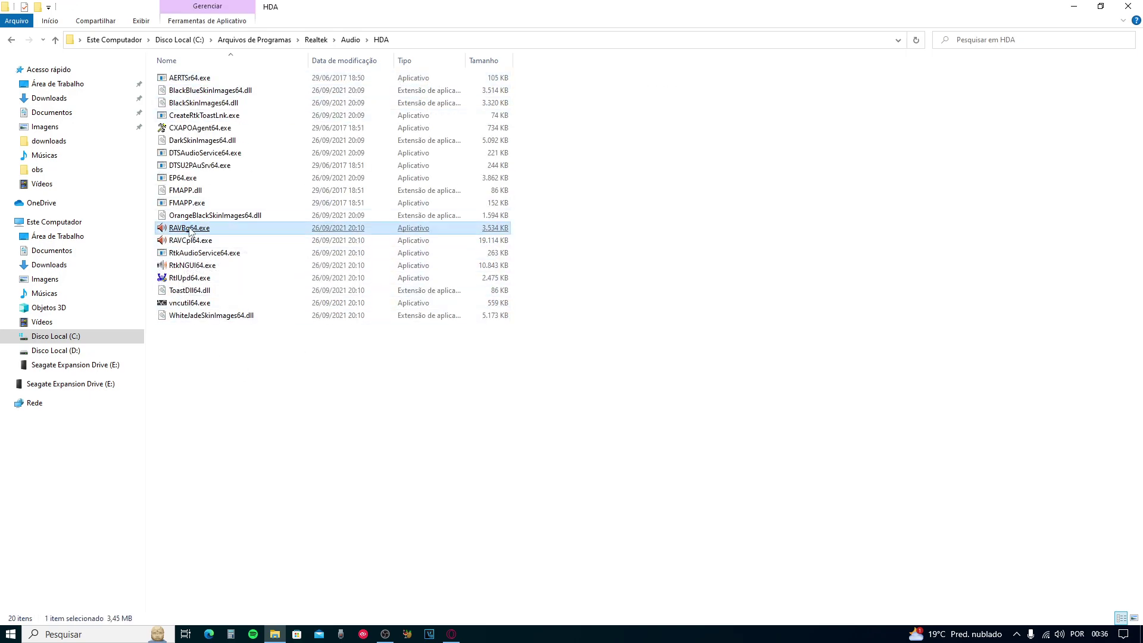
{"action": "right_click", "coordinate": [191, 232]}
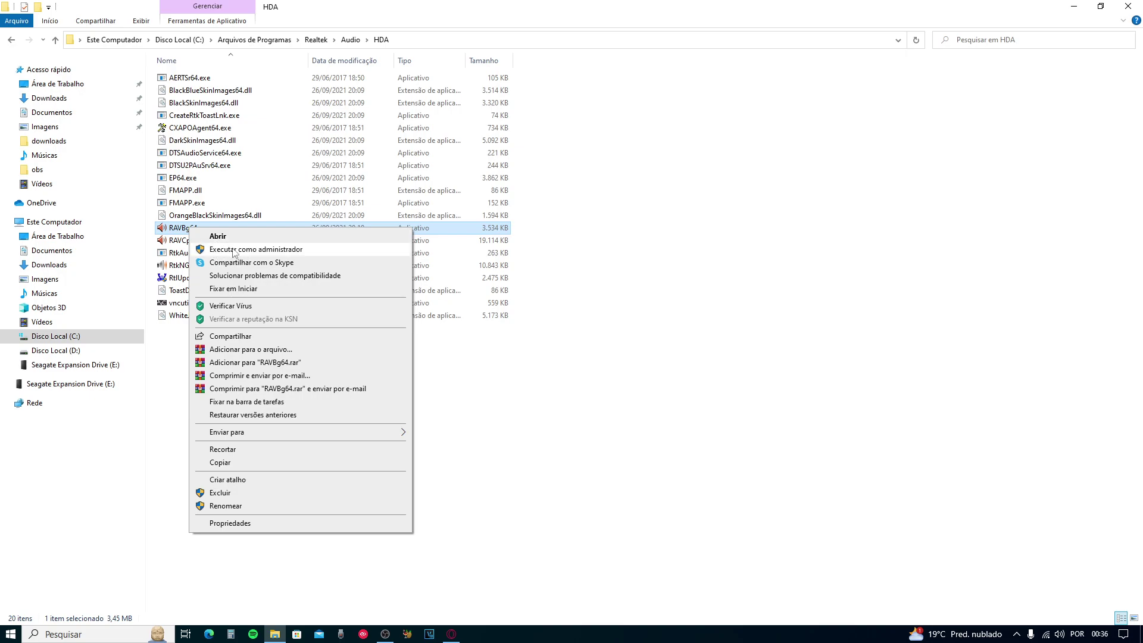
{"action": "left_click", "coordinate": [577, 396]}
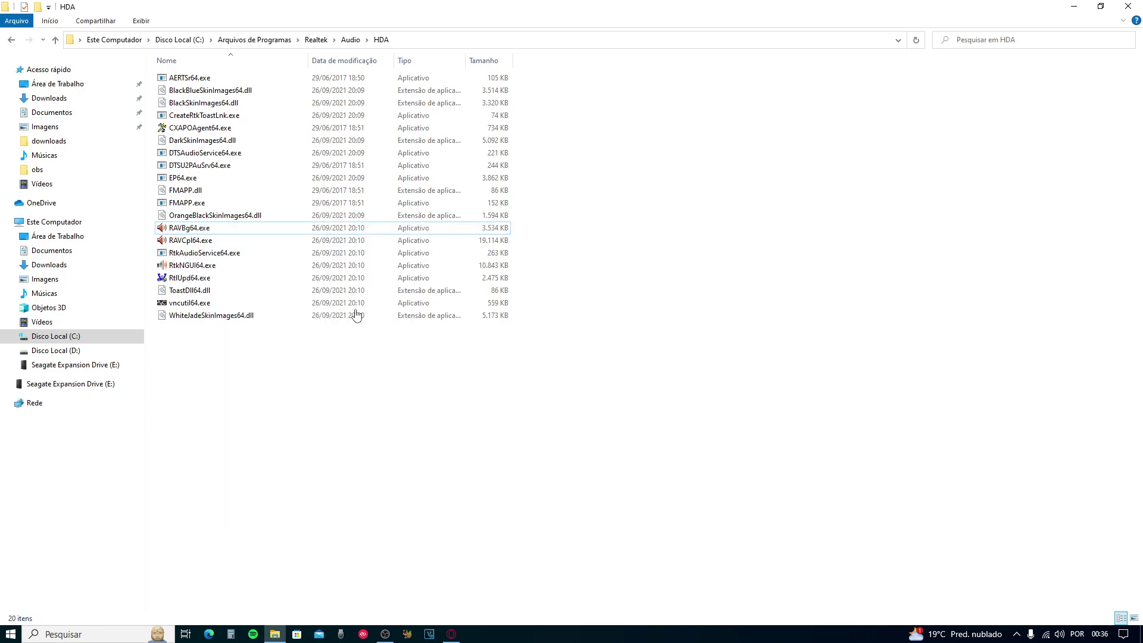
{"action": "right_click", "coordinate": [195, 240]}
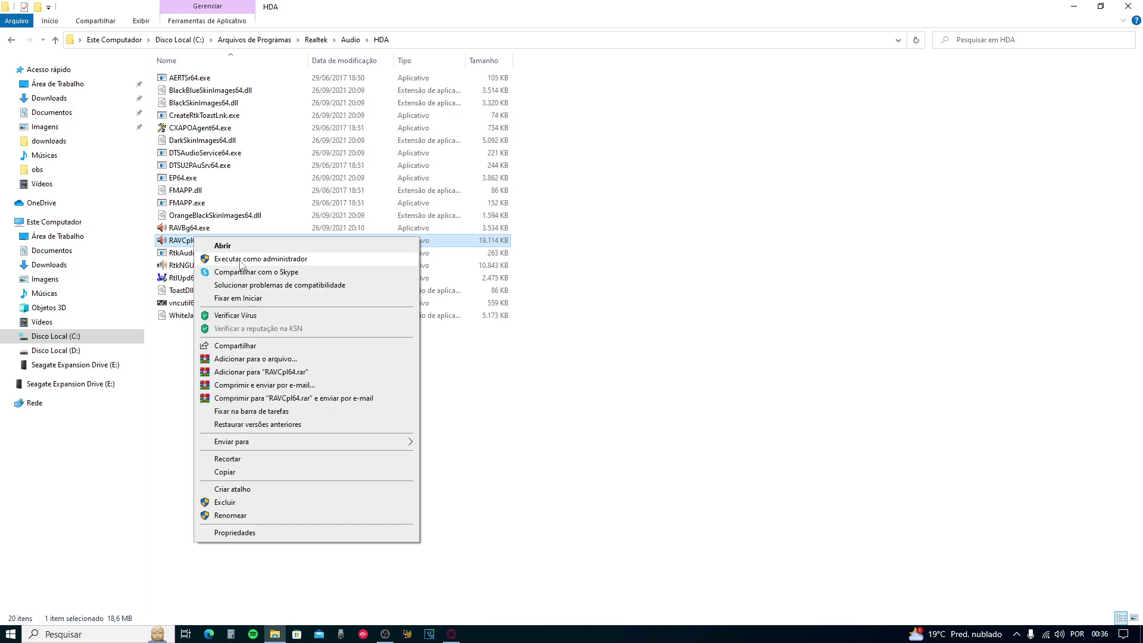
{"action": "left_click", "coordinate": [583, 379]}
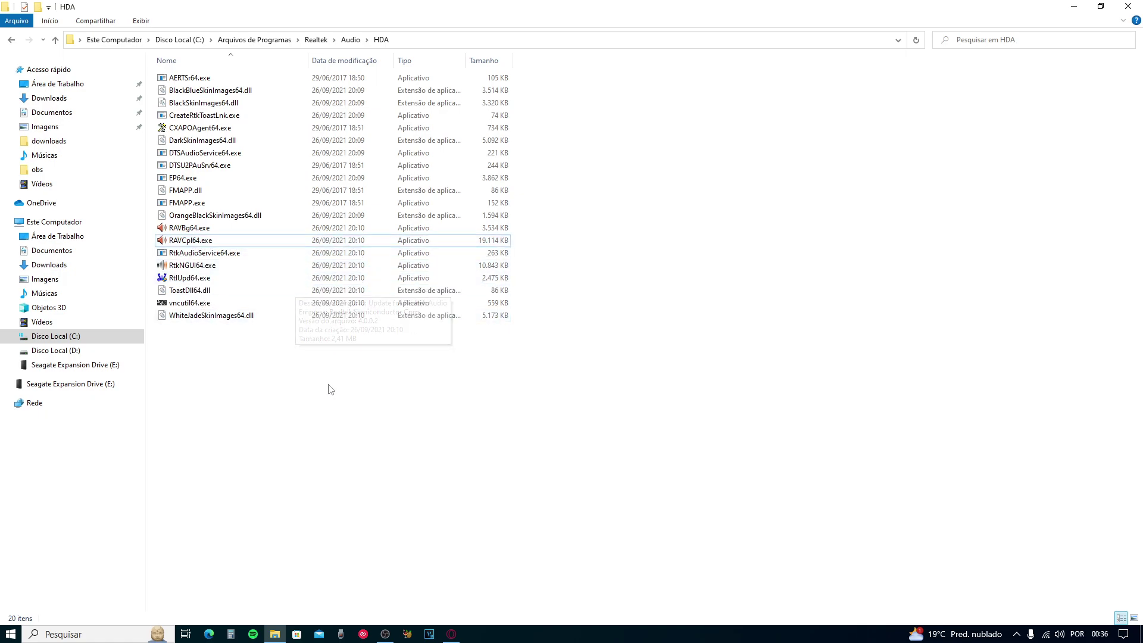
Step: Close the HDA folder window and check the hidden notification-area icons
{"action": "left_click", "coordinate": [1128, 6]}
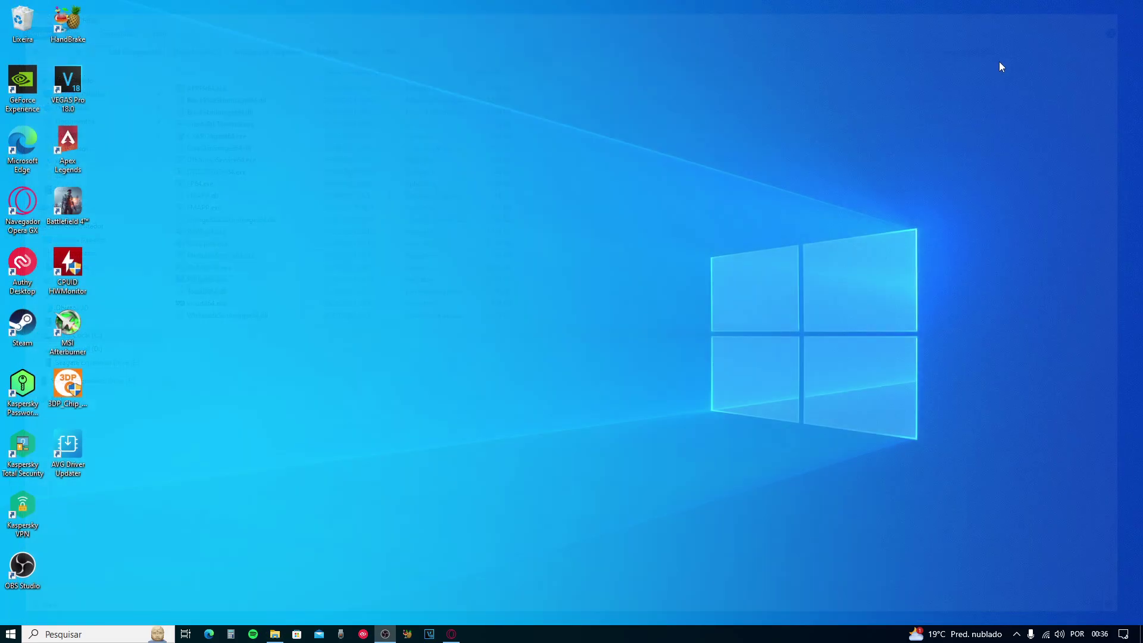
{"action": "left_click", "coordinate": [1017, 635]}
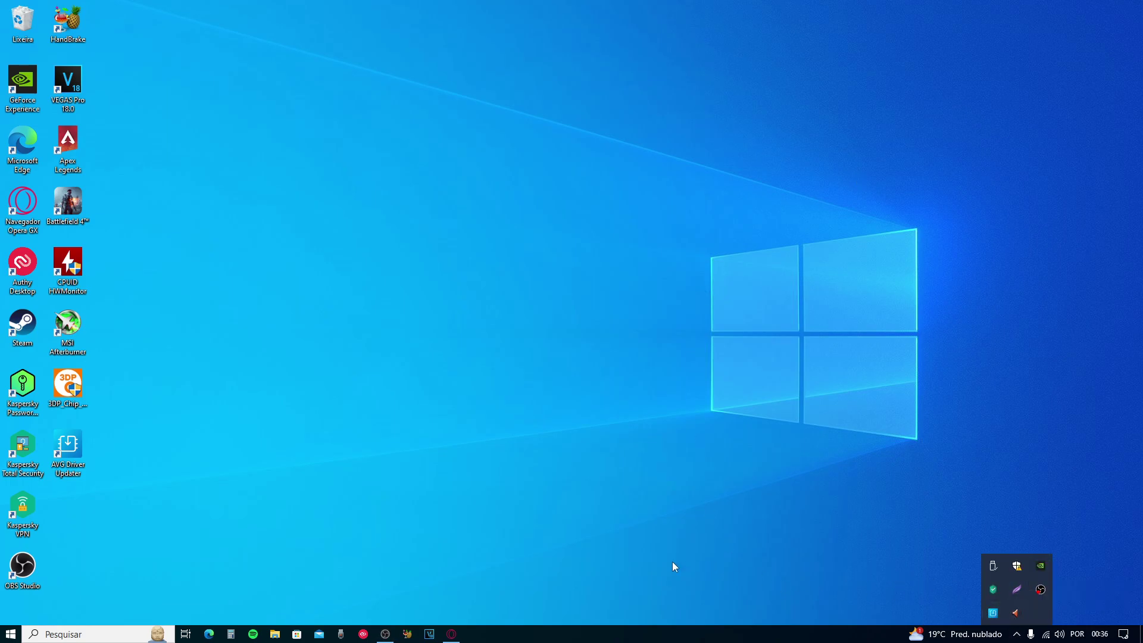
{"action": "left_click", "coordinate": [625, 557]}
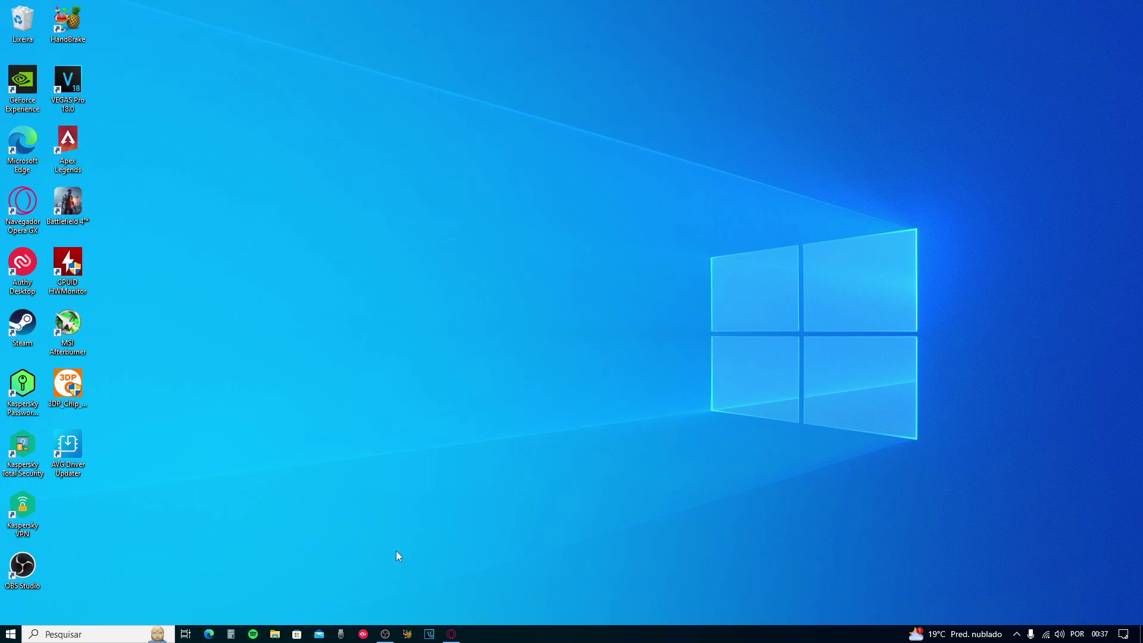
Step: Switch to Opera and view AVG's article on installing AVG Driver Updater, closing its tab and minimizing the browser when done
{"action": "left_click", "coordinate": [451, 634]}
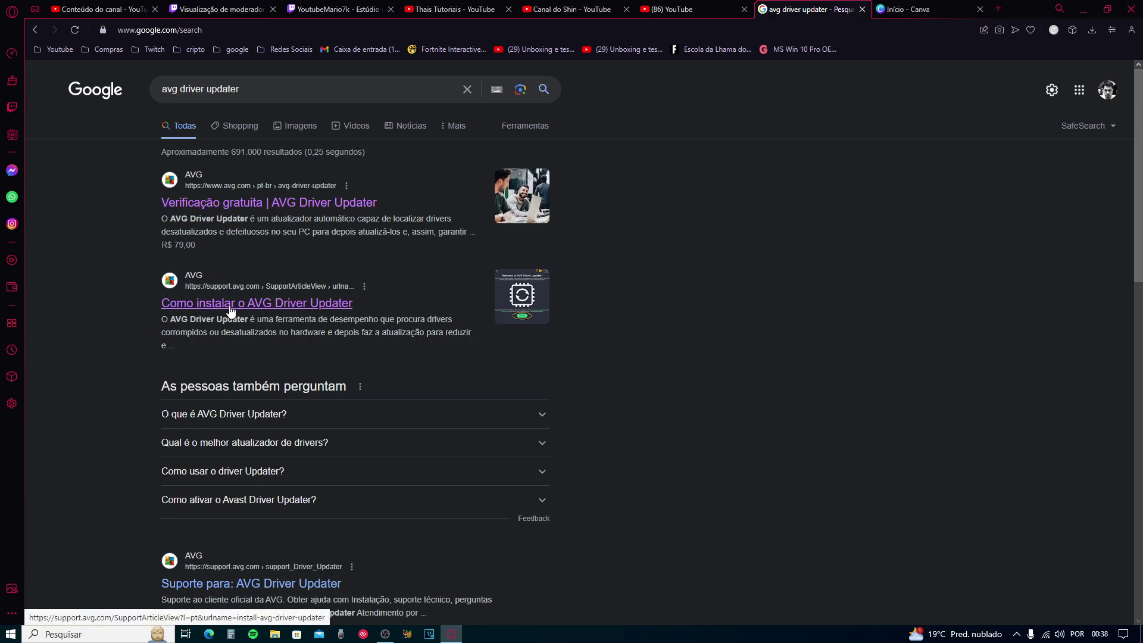
{"action": "left_click", "coordinate": [277, 310]}
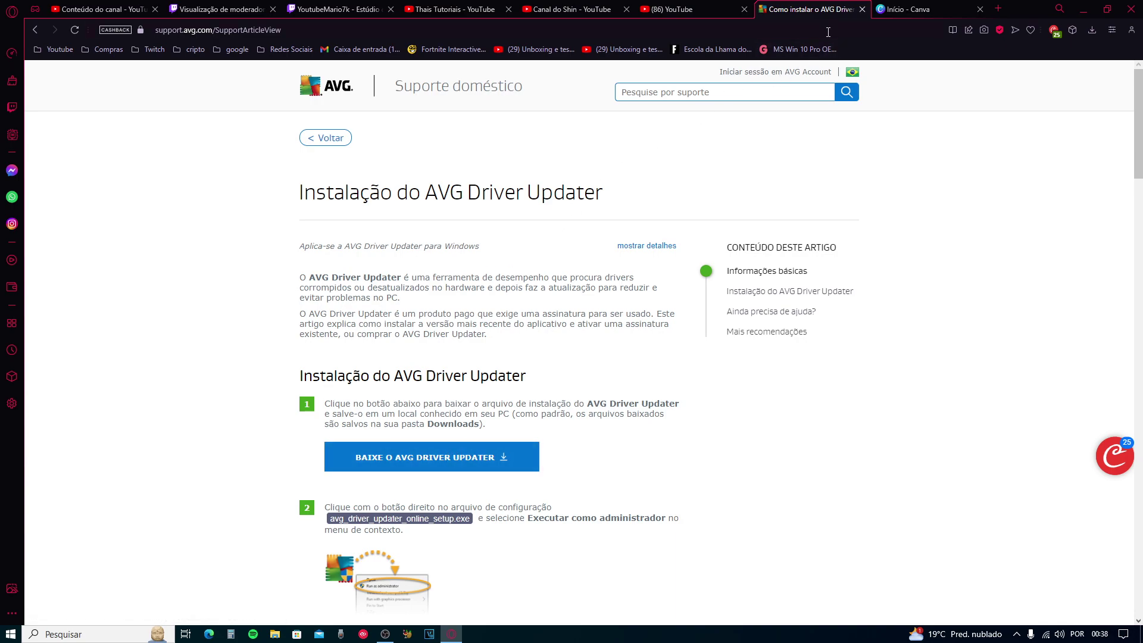
{"action": "left_click", "coordinate": [862, 9]}
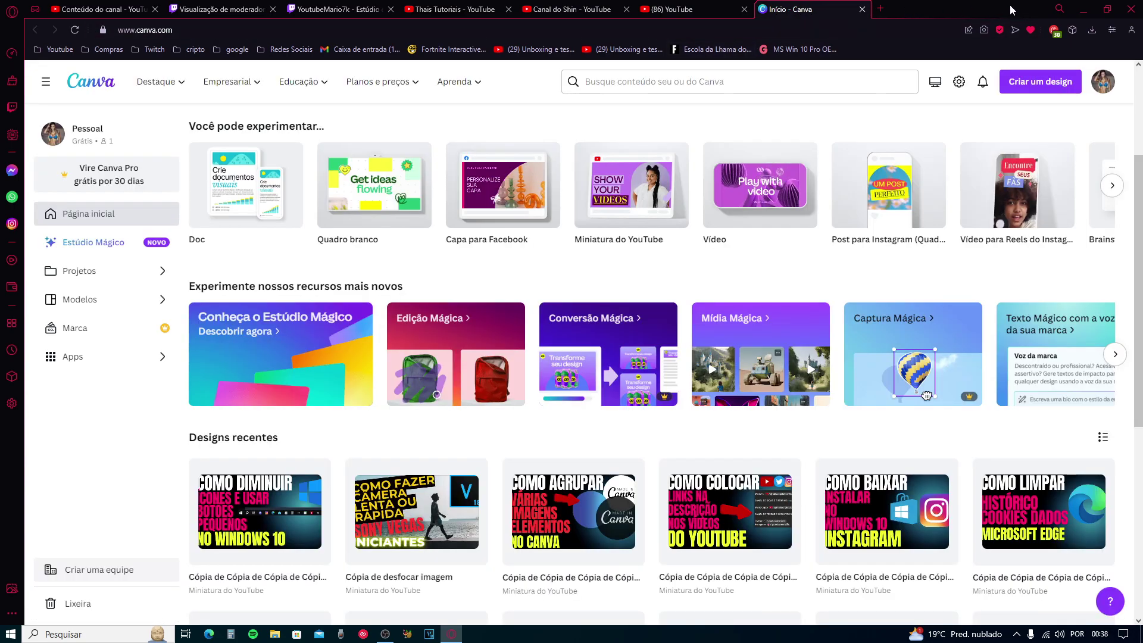
{"action": "left_click", "coordinate": [1083, 9]}
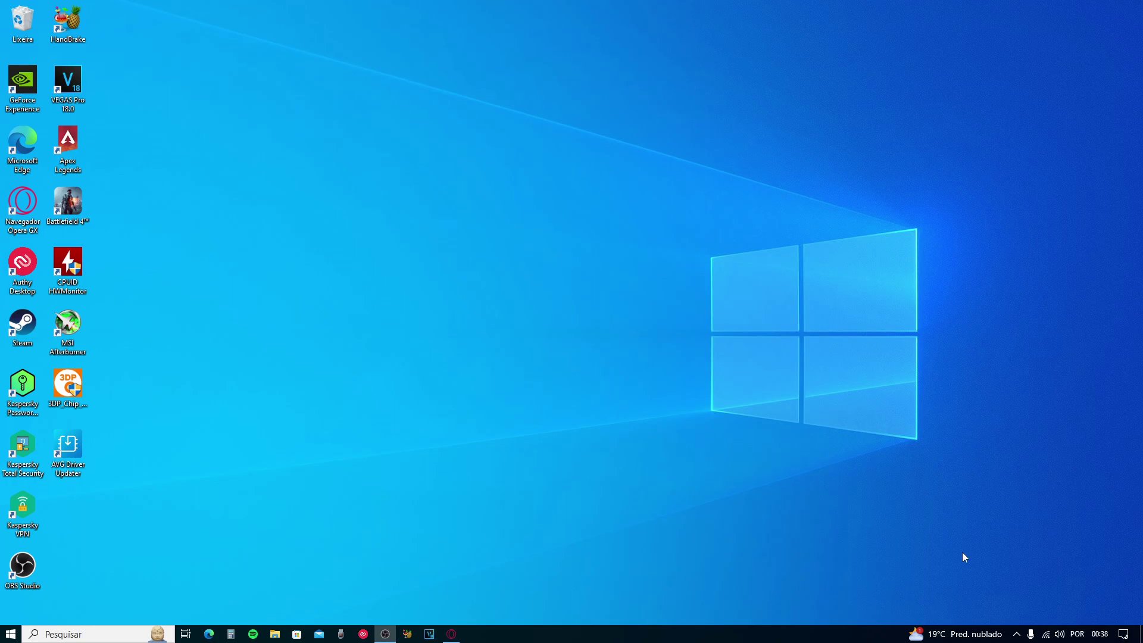
Step: Open AVG Driver Updater and display the backup options in its Driver Updater settings
{"action": "left_click", "coordinate": [1016, 635]}
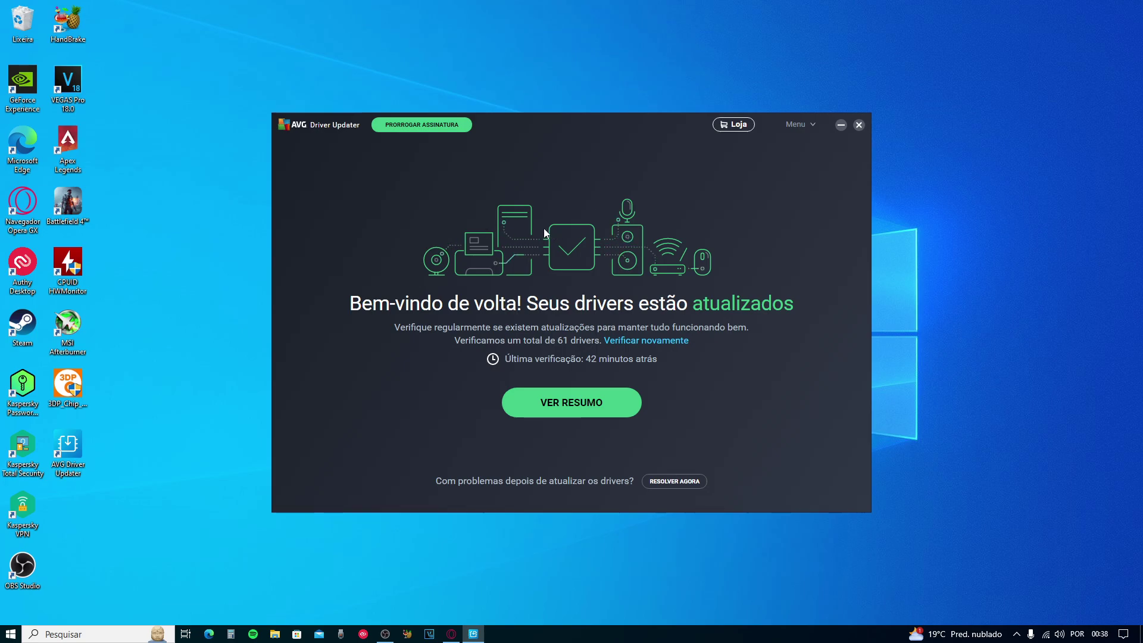
{"action": "left_click", "coordinate": [795, 124]}
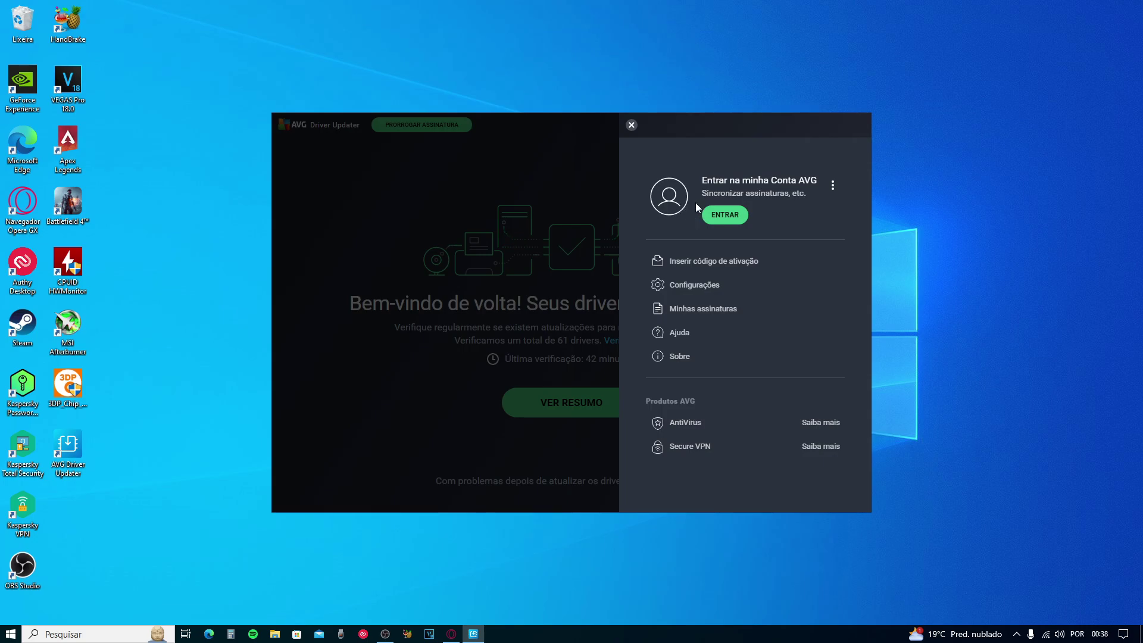
{"action": "left_click", "coordinate": [693, 287]}
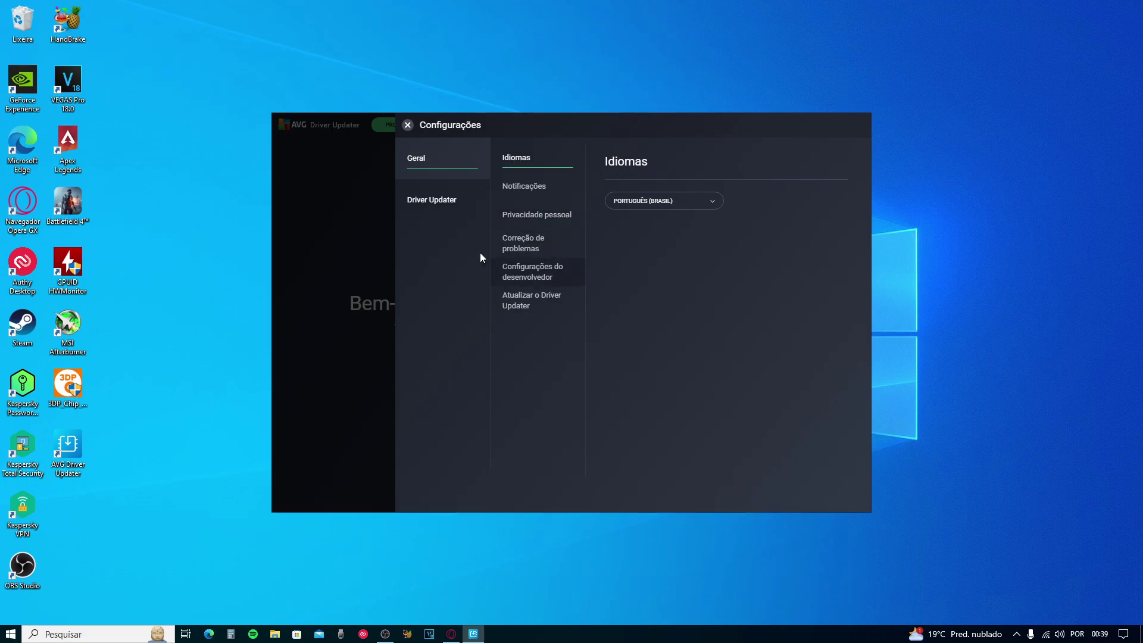
{"action": "left_click", "coordinate": [437, 199]}
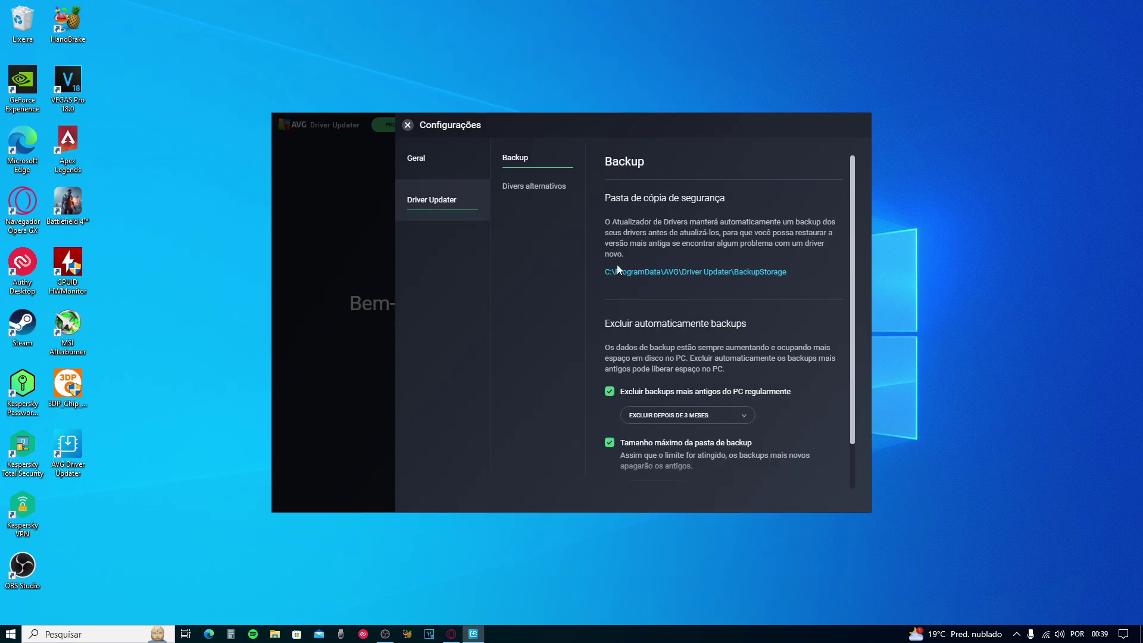
Step: Review the backup options and the Geral settings for Idiomas, Notificações and Privacidade pessoal in AVG Driver Updater
{"action": "scroll", "coordinate": [729, 289], "scroll_direction": "down", "scroll_amount": 1}
{"action": "scroll", "coordinate": [729, 290], "scroll_direction": "up", "scroll_amount": 1}
{"action": "left_click", "coordinate": [421, 163]}
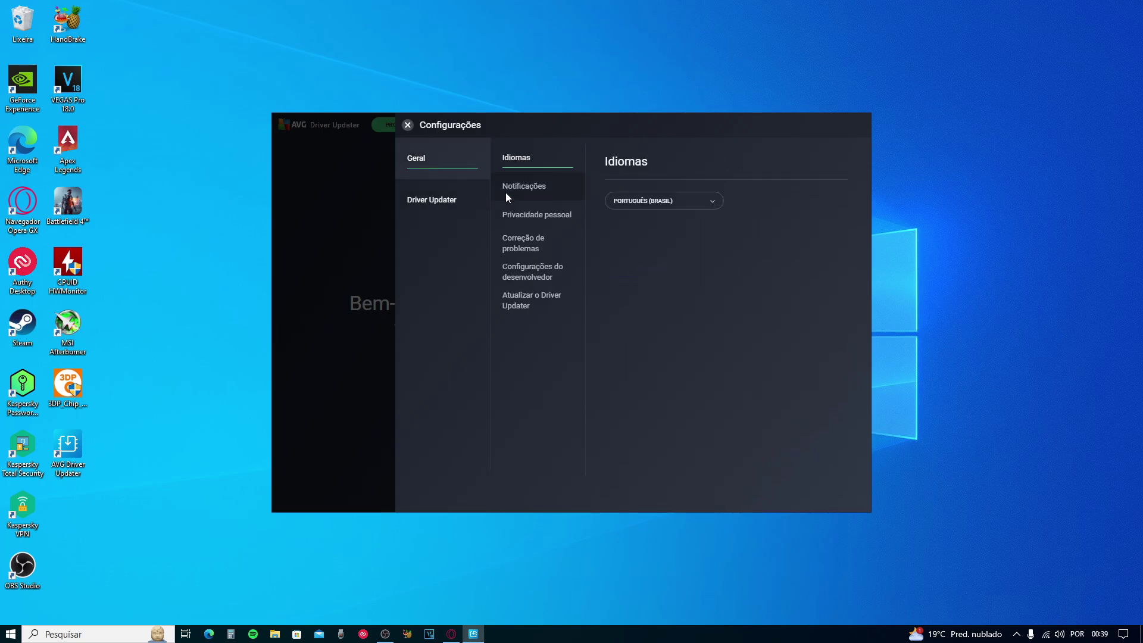
{"action": "left_click", "coordinate": [531, 185]}
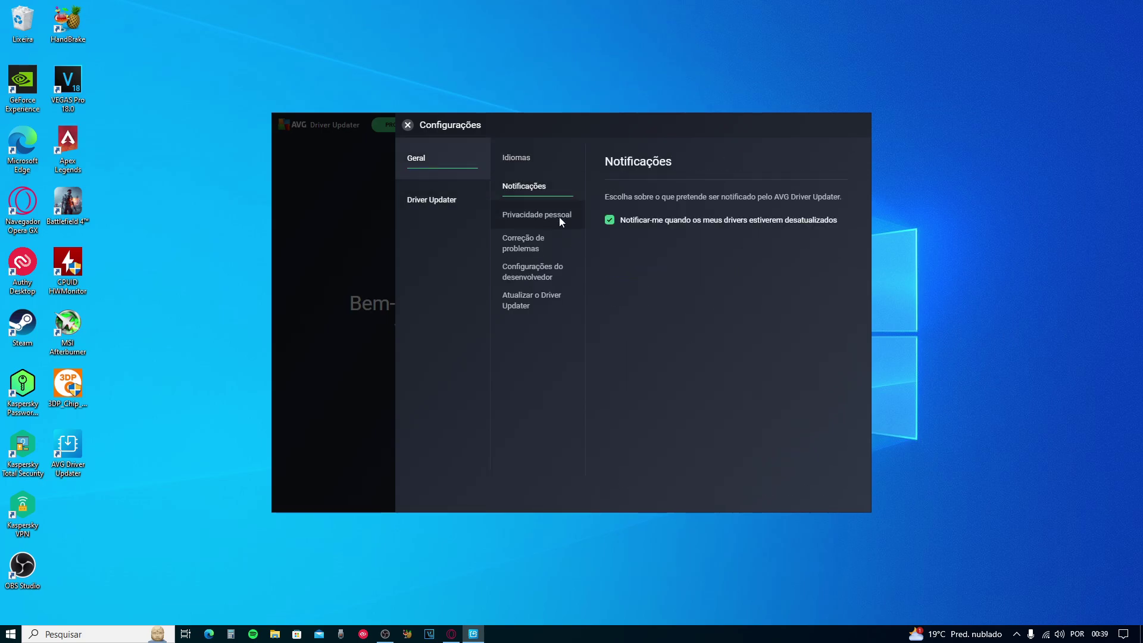
{"action": "left_click", "coordinate": [529, 217]}
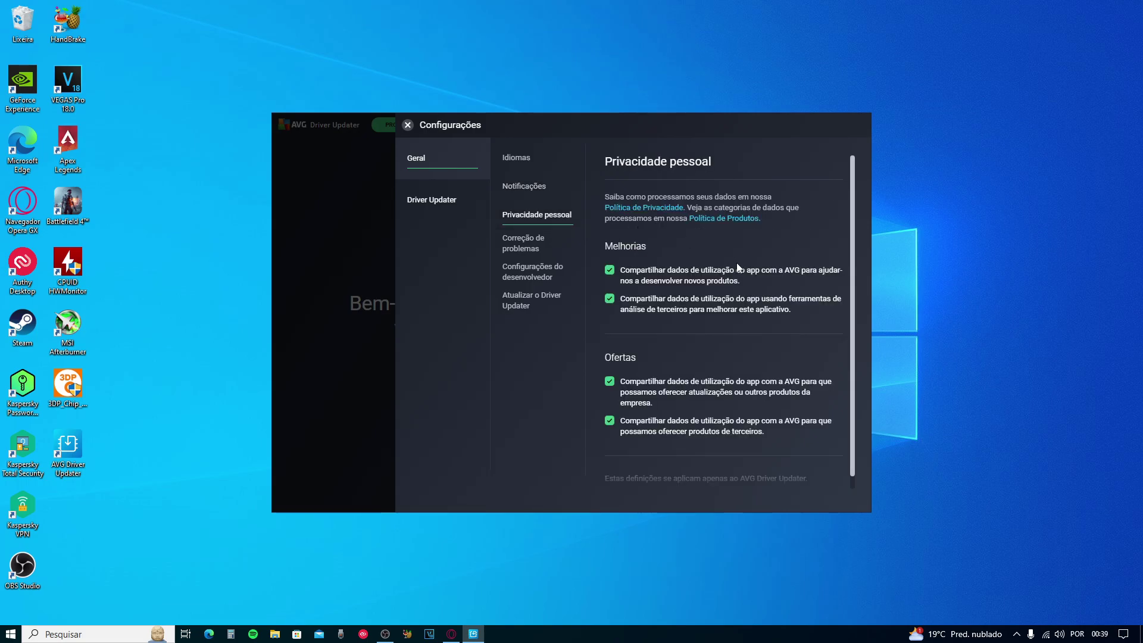
{"action": "scroll", "coordinate": [713, 327], "scroll_direction": "down", "scroll_amount": 1}
{"action": "scroll", "coordinate": [713, 327], "scroll_direction": "up", "scroll_amount": 1}
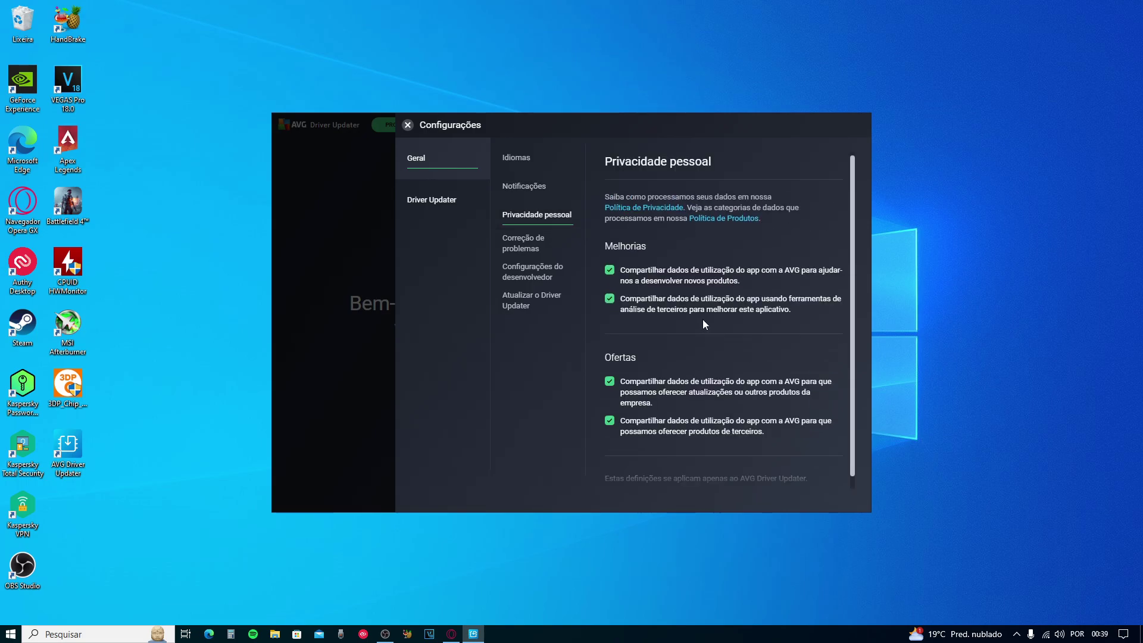
Step: View the Correção de problemas, Configurações do desenvolvedor and Atualizar o Driver Updater settings, closing AVG Driver Updater when done
{"action": "left_click", "coordinate": [536, 244]}
{"action": "left_click", "coordinate": [529, 277]}
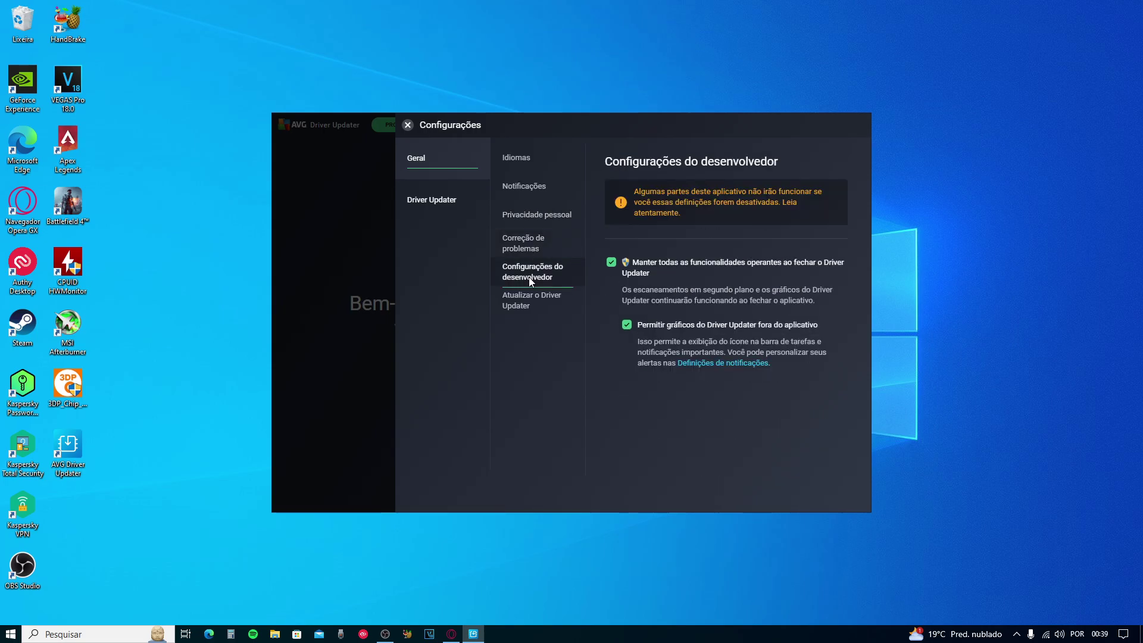
{"action": "left_click", "coordinate": [524, 303]}
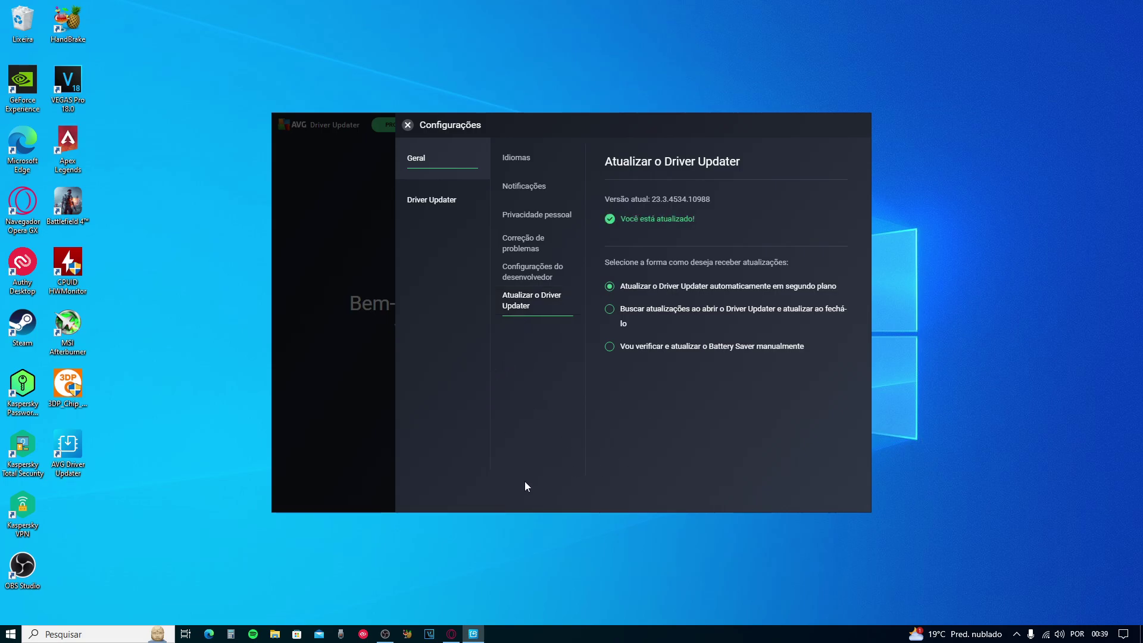
{"action": "left_click", "coordinate": [408, 126]}
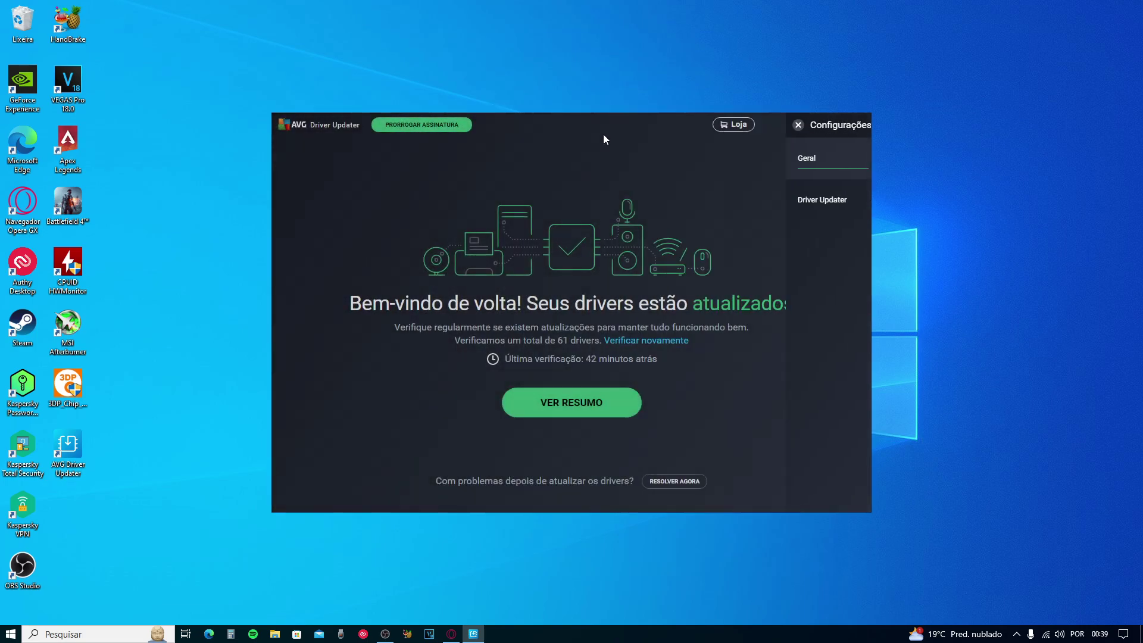
{"action": "left_click", "coordinate": [861, 125]}
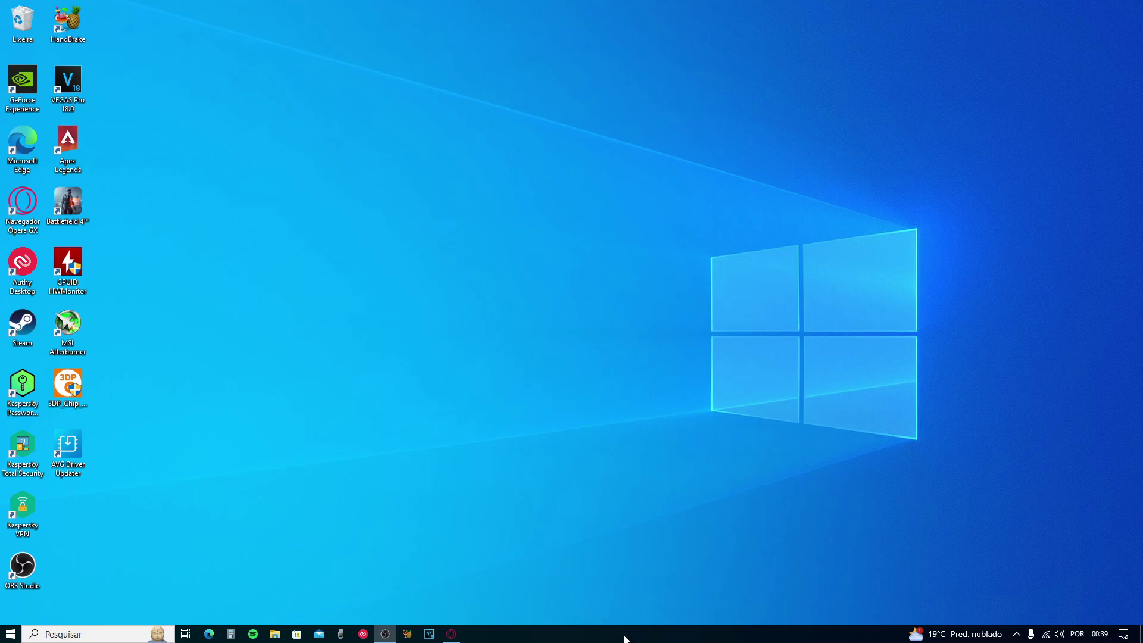
Step: In Task Manager's startup list, show the Desabilitar option for AVG Driver Updater UI without applying it, and close Task Manager
{"action": "right_click", "coordinate": [625, 639]}
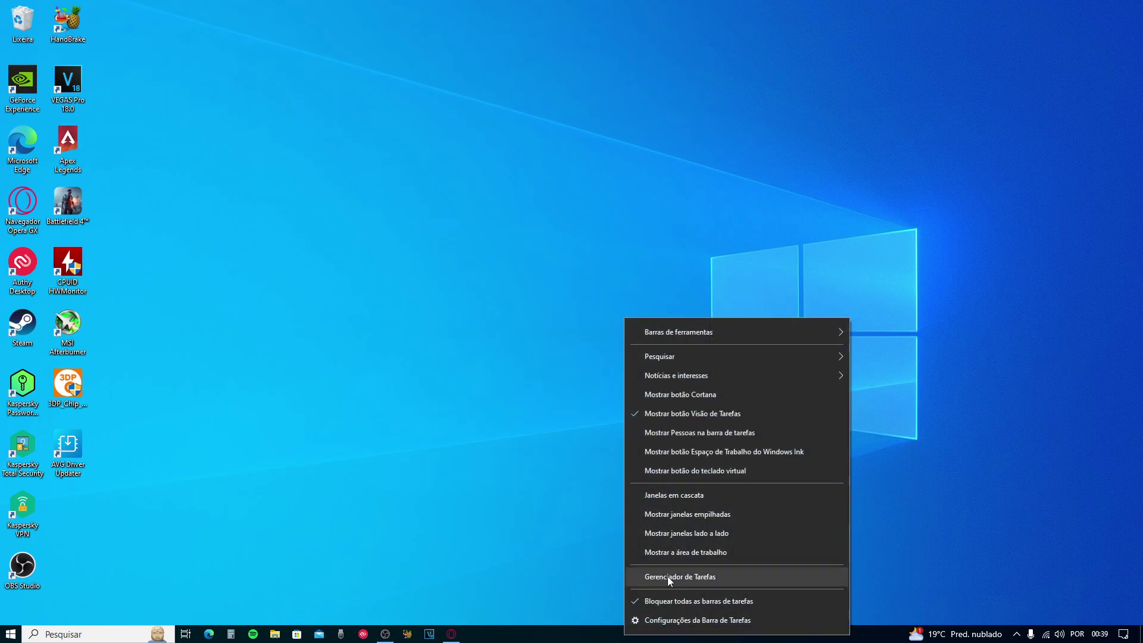
{"action": "left_click", "coordinate": [669, 577]}
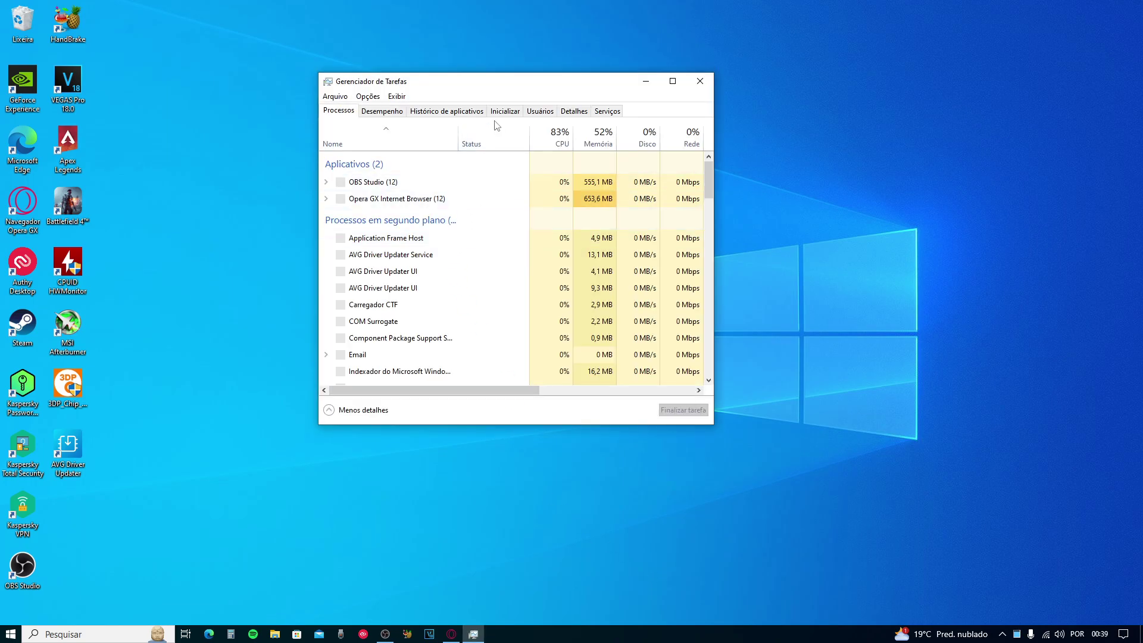
{"action": "left_click", "coordinate": [505, 113]}
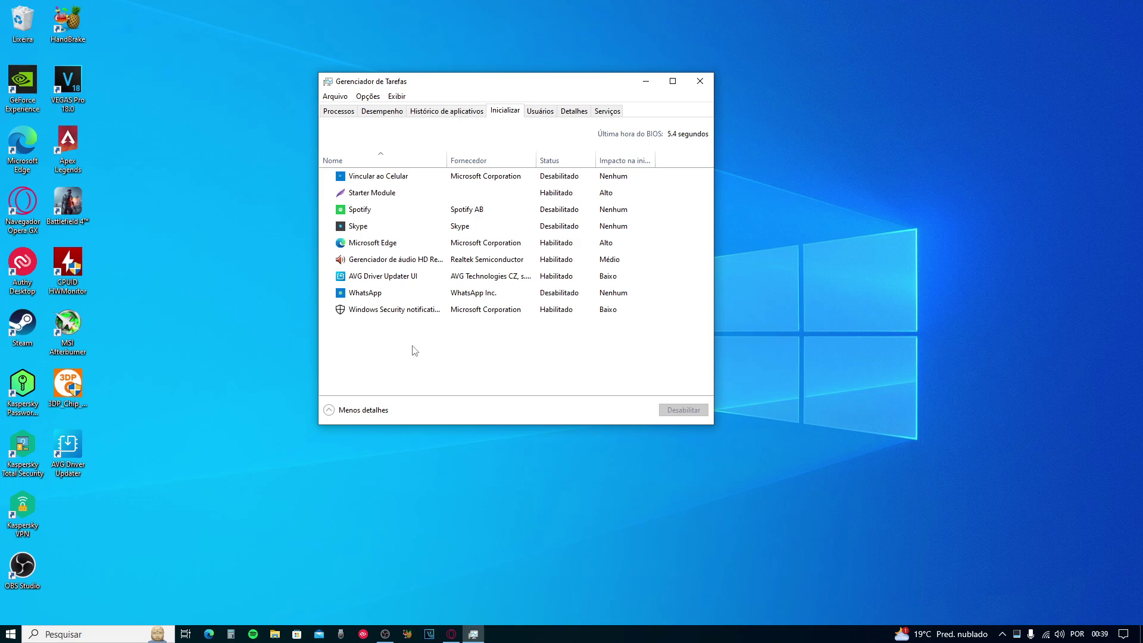
{"action": "left_click", "coordinate": [379, 278]}
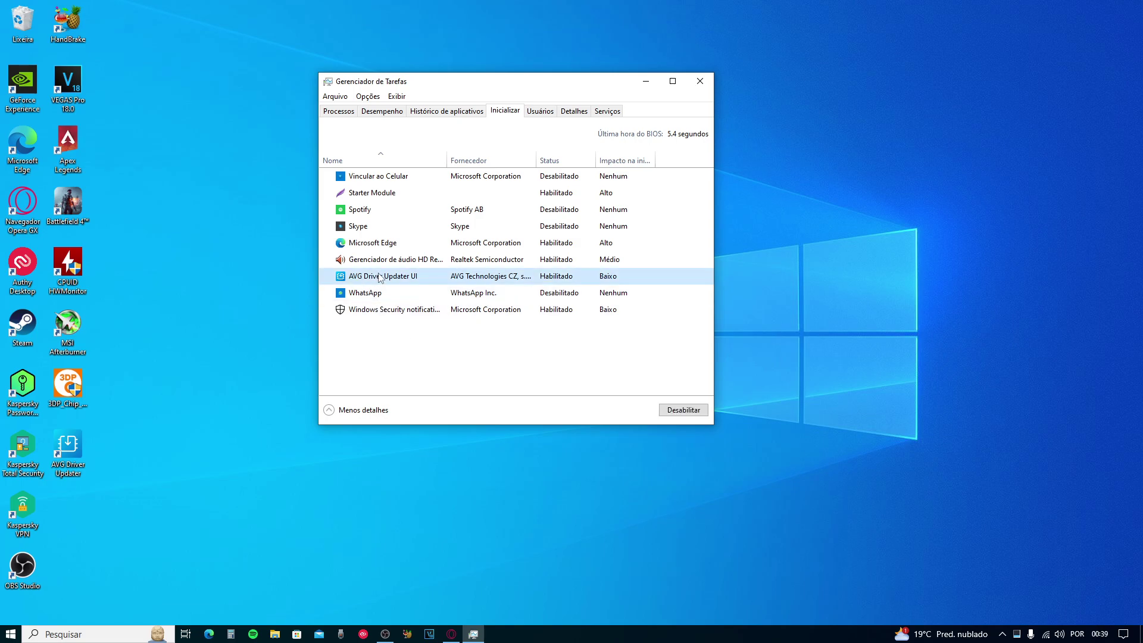
{"action": "right_click", "coordinate": [556, 278]}
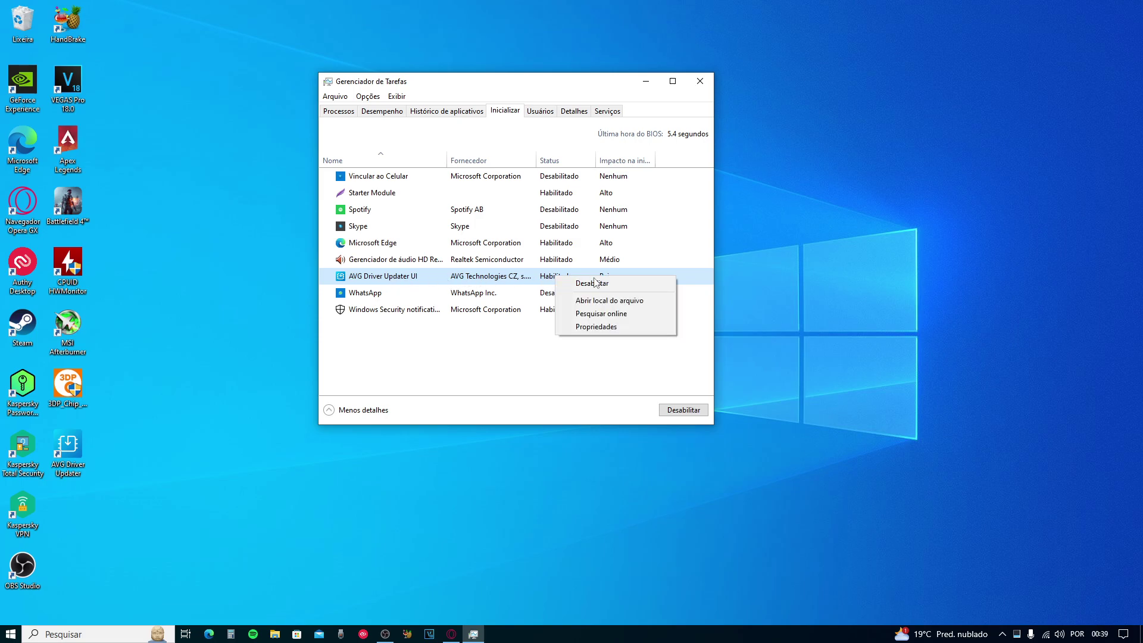
{"action": "left_click", "coordinate": [387, 280]}
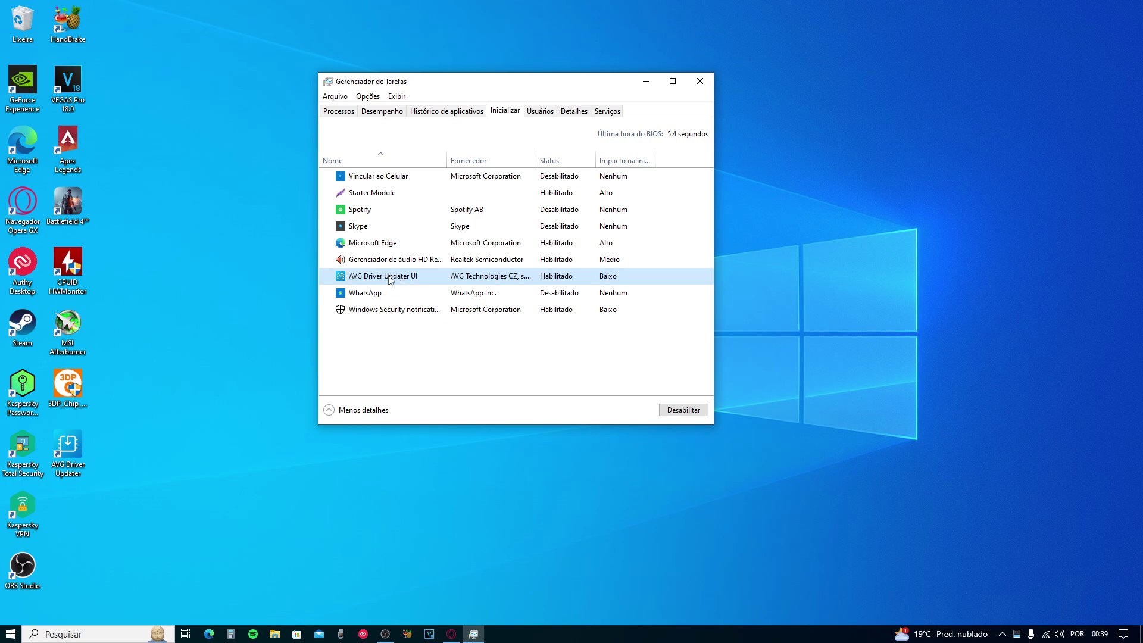
{"action": "left_click", "coordinate": [700, 81]}
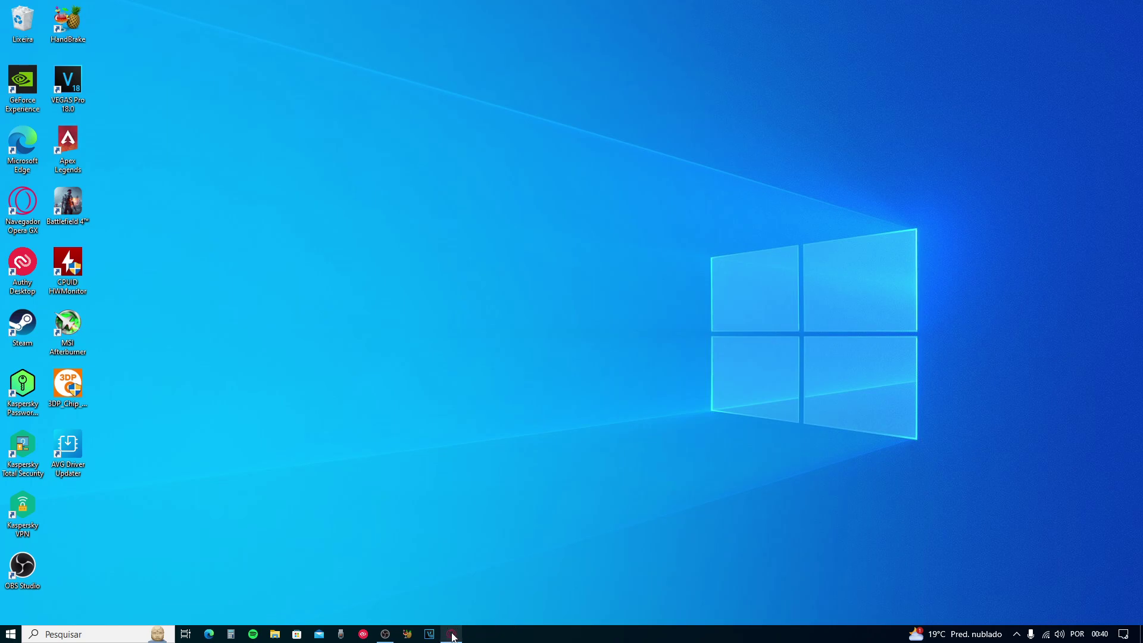
Step: Reopen AVG Driver Updater from the hidden notification-area icons and display those icons again
{"action": "left_click", "coordinate": [1014, 635]}
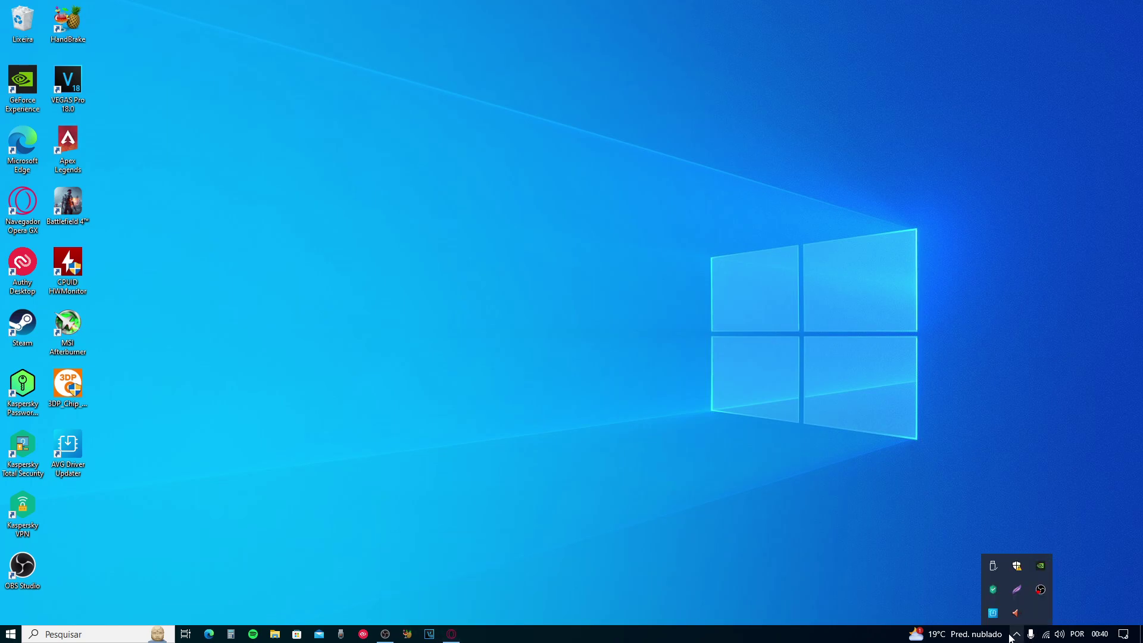
{"action": "left_click", "coordinate": [993, 613]}
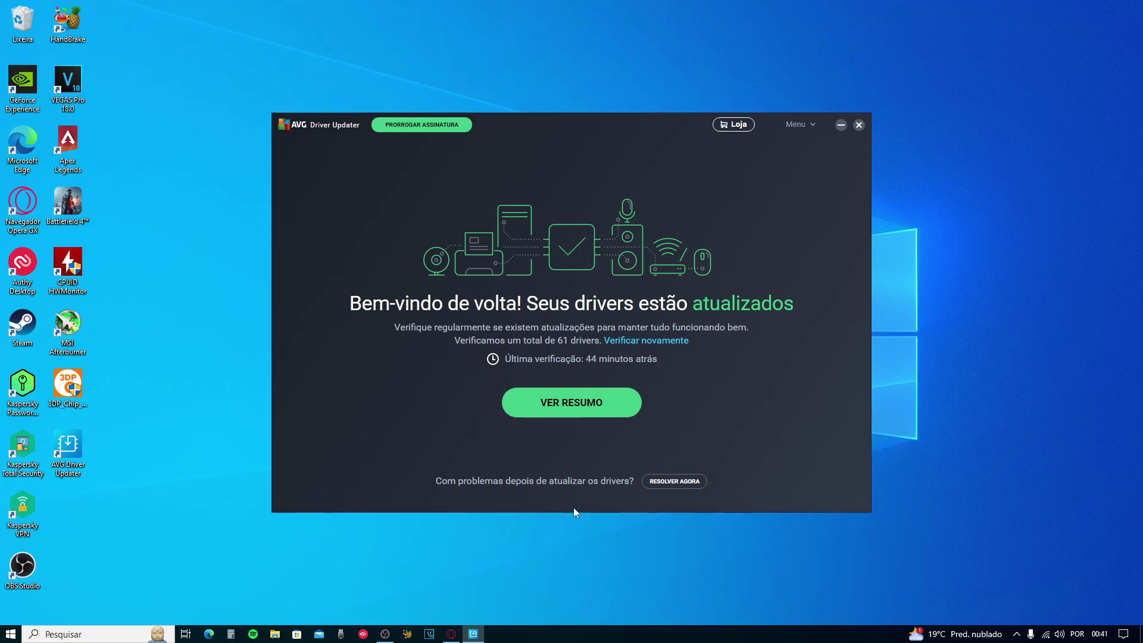
{"action": "left_click", "coordinate": [1017, 634]}
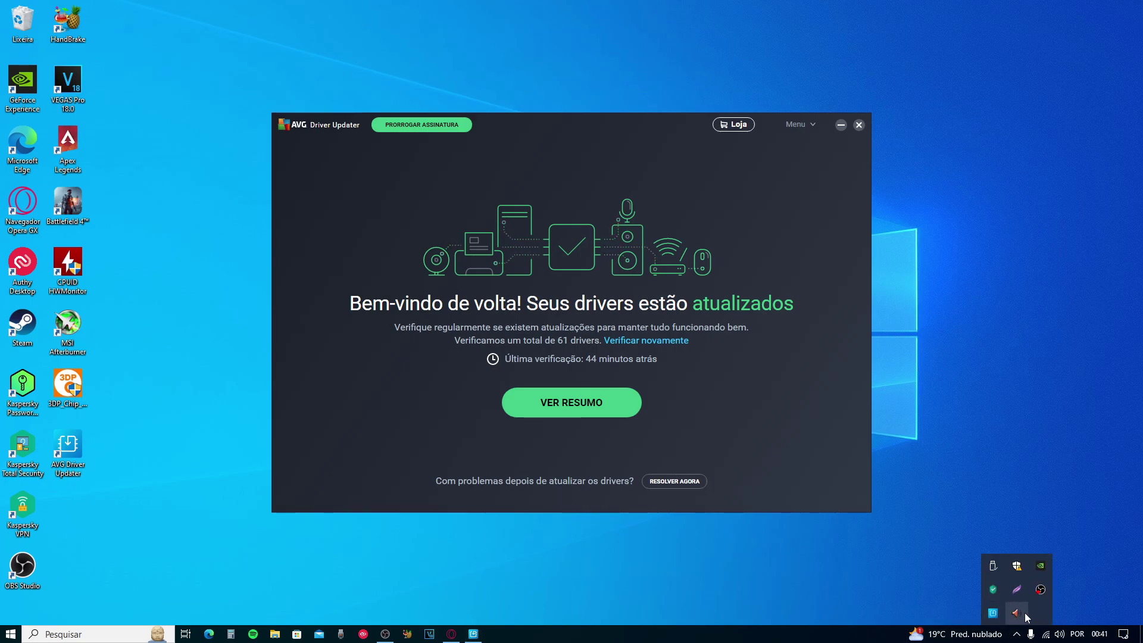